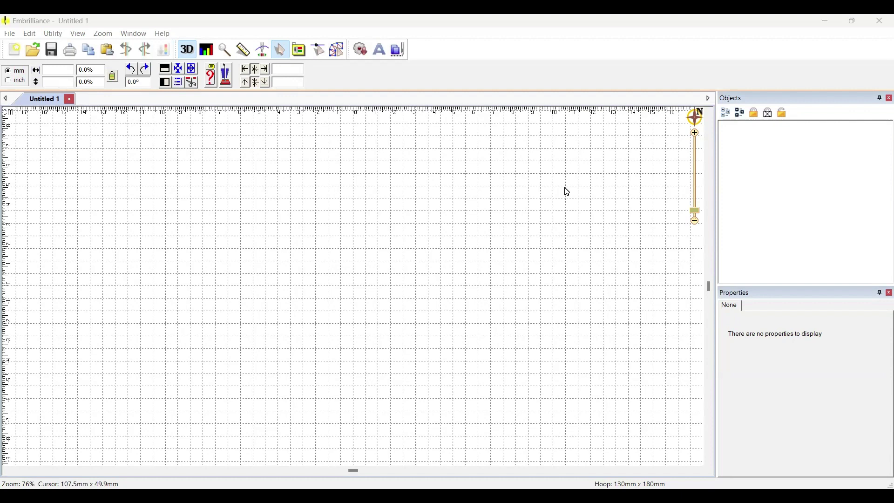
# Open the Palette embroidery file Prot Lords Prayer 5x7 Master so the whole design is in view
pyautogui.click(32, 50)
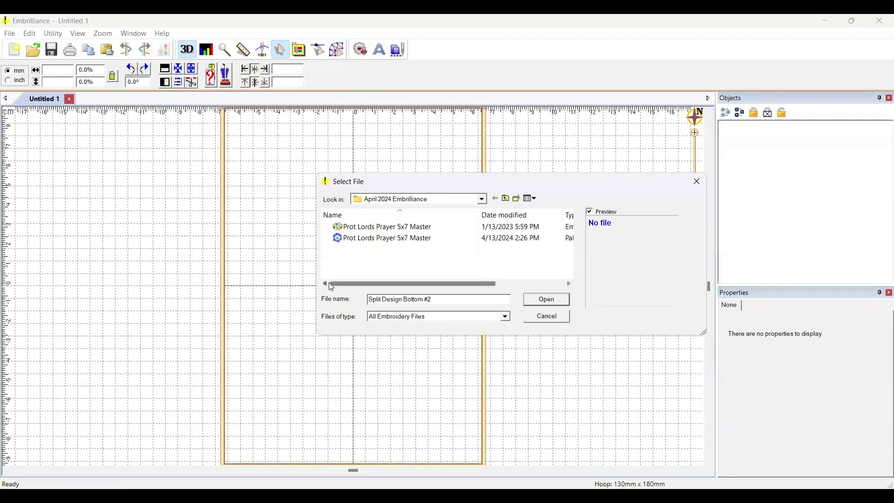
pyautogui.click(383, 241)
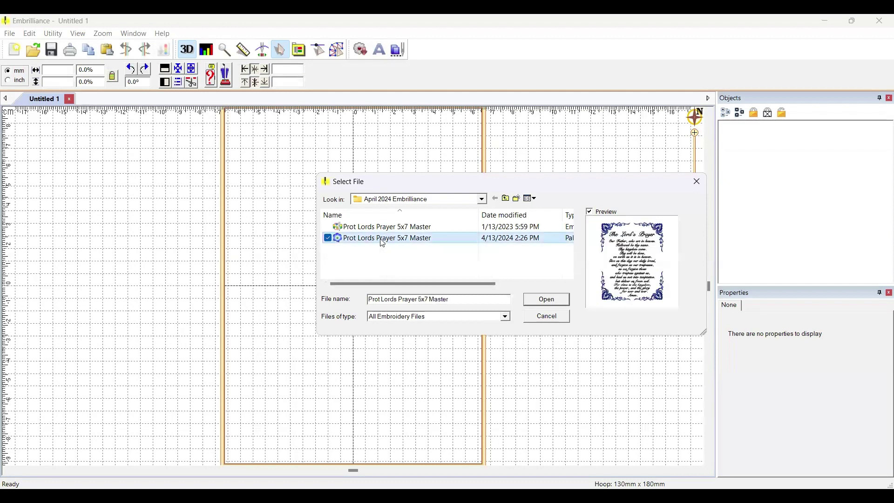
pyautogui.click(543, 298)
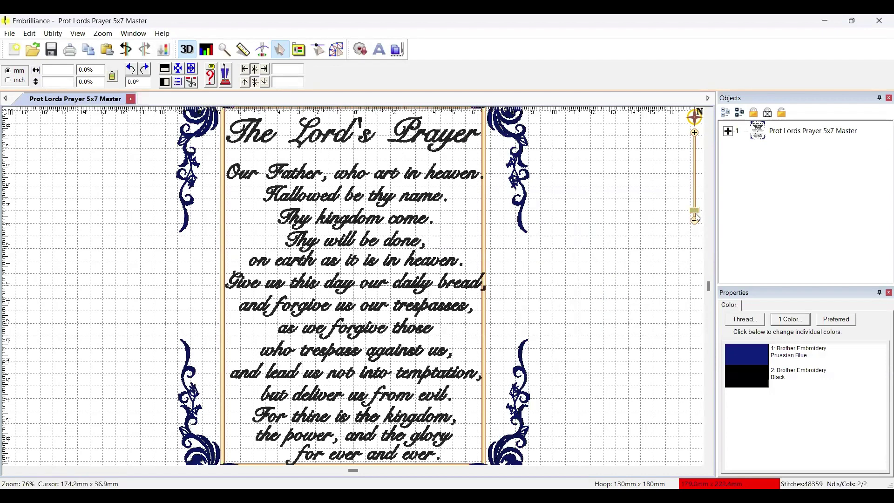
pyautogui.moveTo(697, 218); pyautogui.dragTo(697, 218)
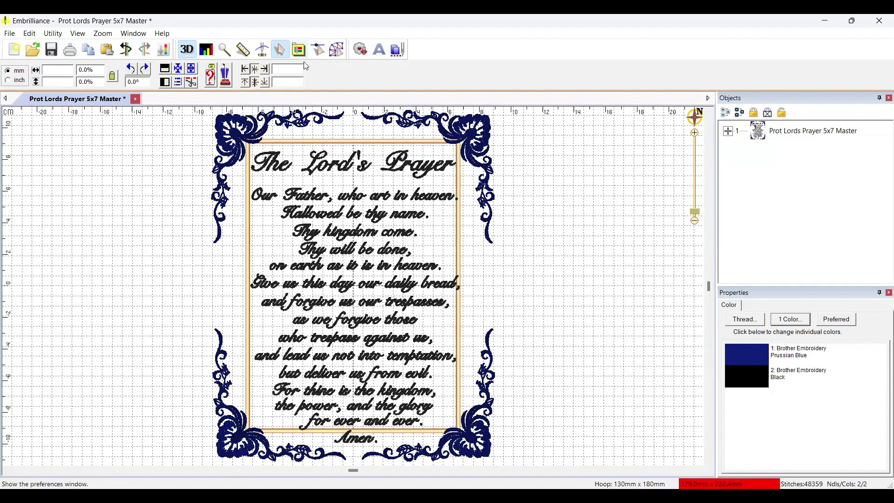
# Apply the 130mm x 180mm hoop rotated 90 degrees, and shift the design down and back up to test its fit
pyautogui.click(361, 50)
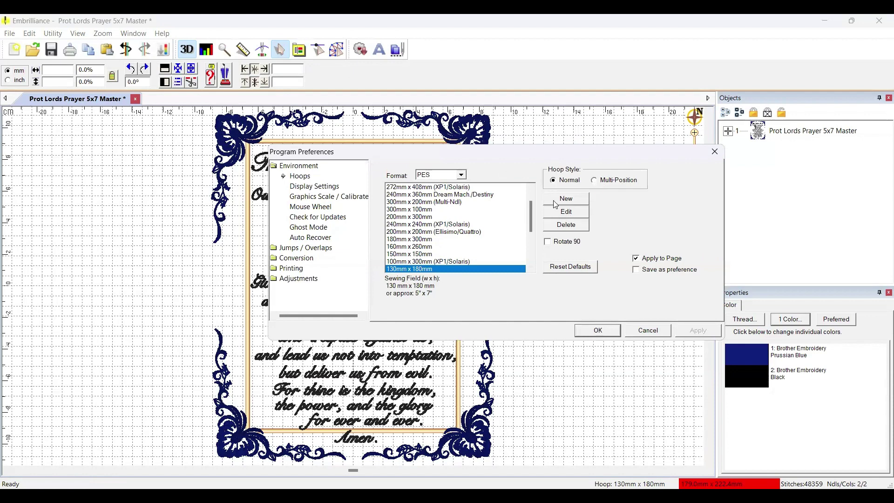
pyautogui.click(432, 270)
pyautogui.click(600, 332)
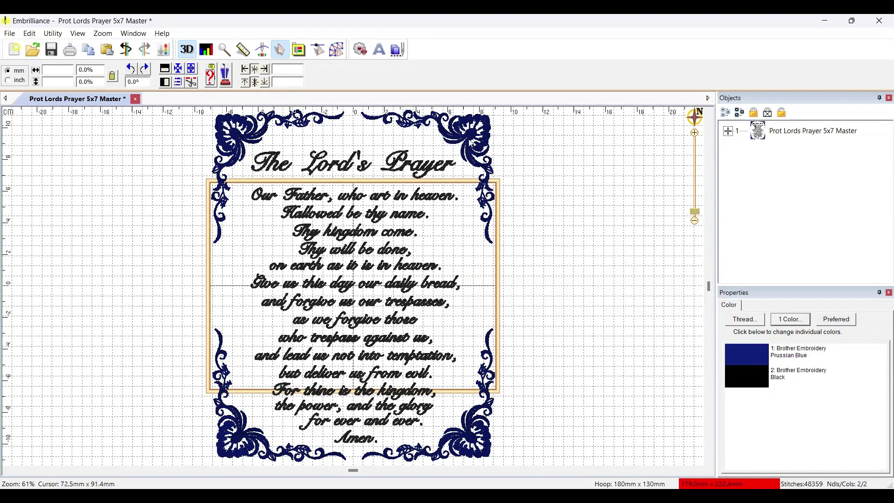
pyautogui.moveTo(470, 142); pyautogui.dragTo(475, 298)
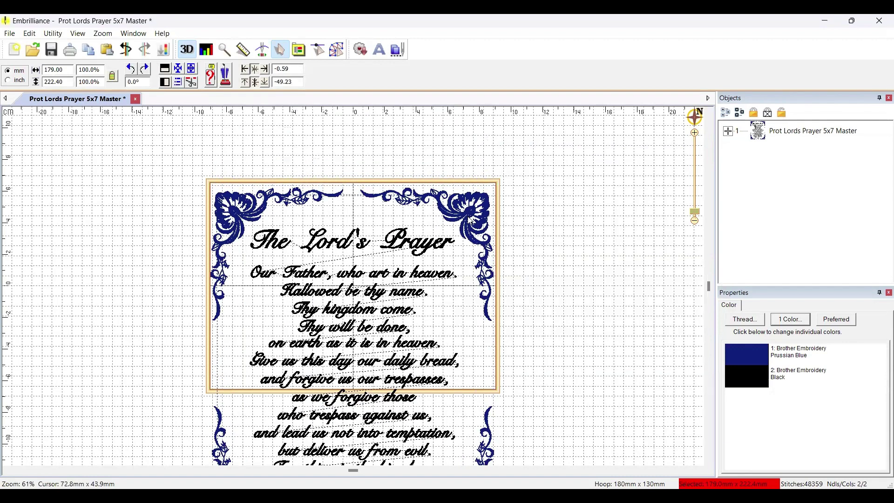
pyautogui.moveTo(470, 222); pyautogui.dragTo(474, 156)
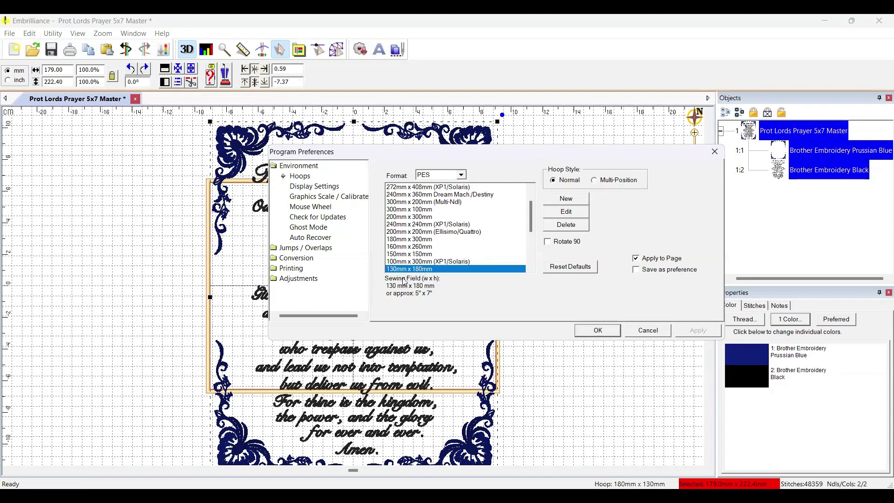
# Start a new multi-position hoop named "180x225 (5x7 double rotated)" for the PES format
pyautogui.click(595, 181)
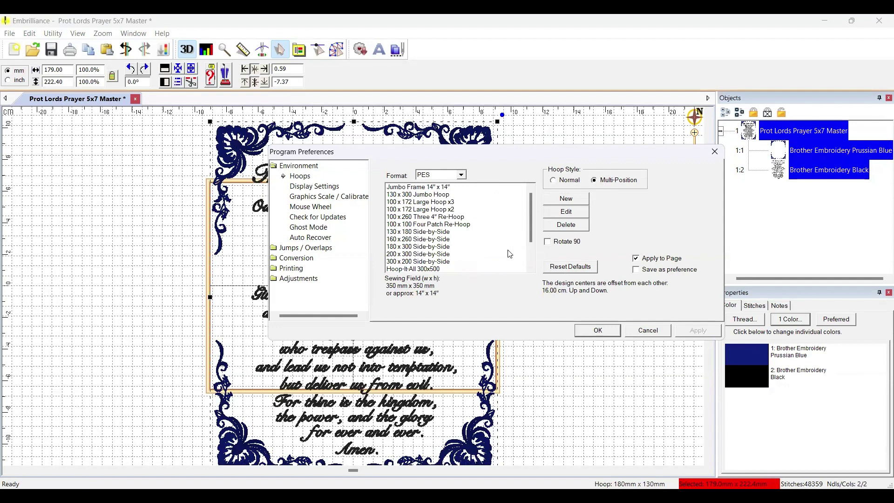
pyautogui.click(576, 203)
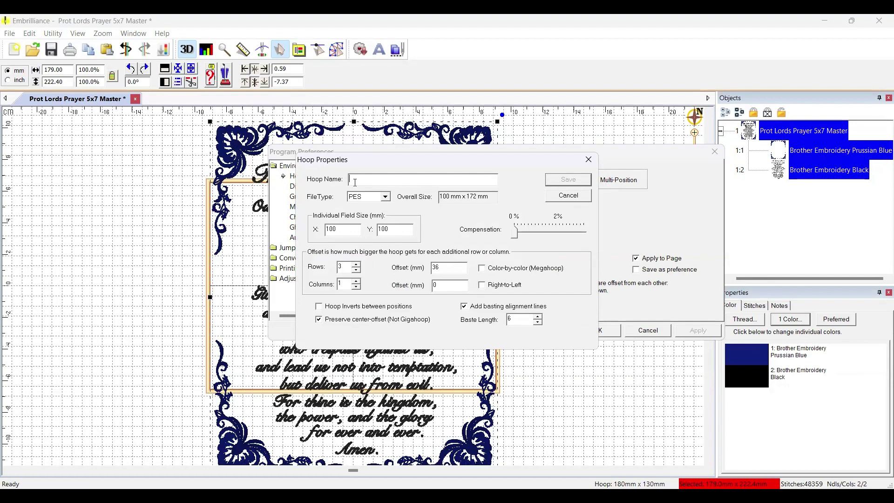
pyautogui.write('180x225')
pyautogui.write('(5x7 double rotated')
# Set the new hoop's individual field to 180 by 130 mm with a 95 mm row offset, and save the hoop
pyautogui.doubleClick(323, 227)
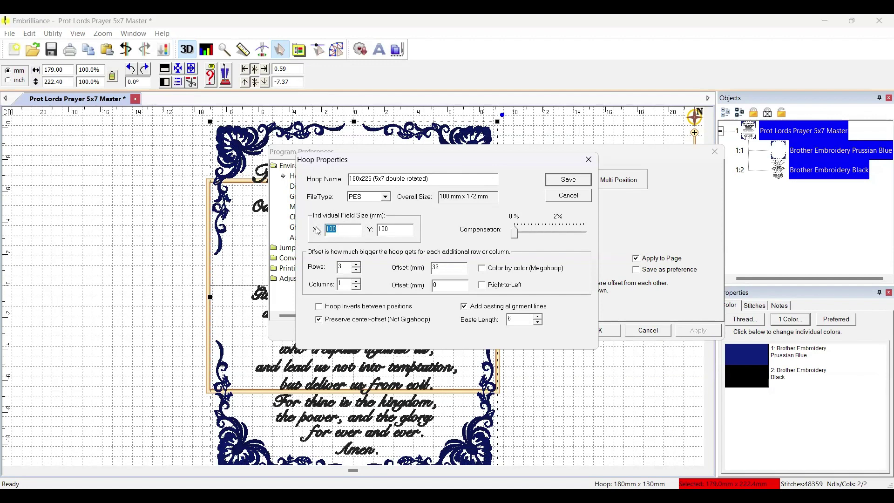
pyautogui.write('180')
pyautogui.doubleClick(390, 230)
pyautogui.write('13')
pyautogui.click(438, 268)
pyautogui.hotkey('shift', 'Home')
pyautogui.click(569, 180)
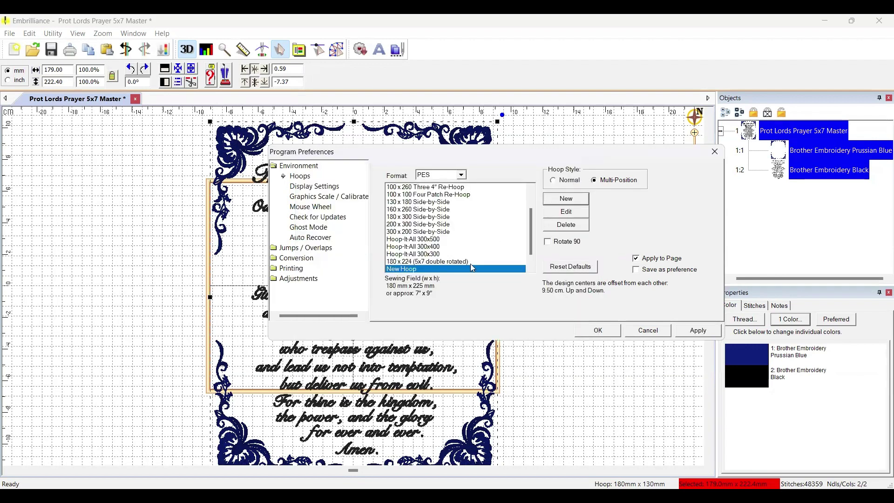
# Apply the multi-position hoop "180 x 224 (5x7 double rotated)" to the page and center the design in it
pyautogui.click(447, 262)
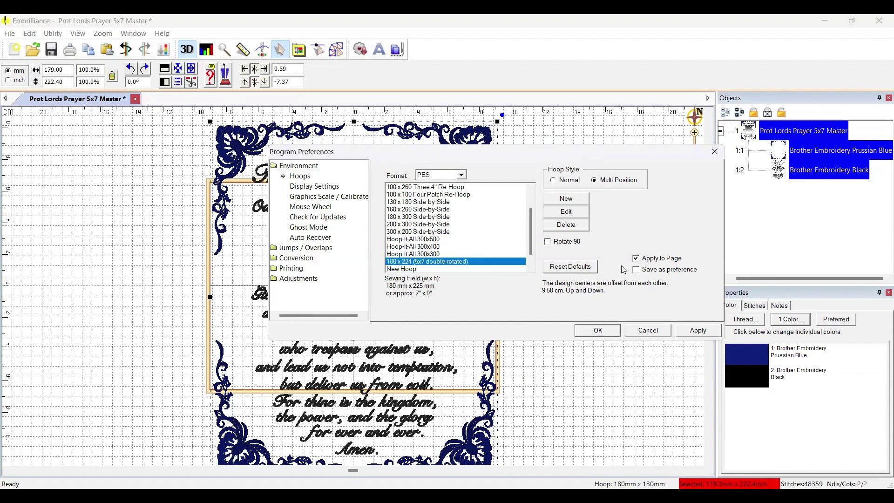
pyautogui.click(703, 332)
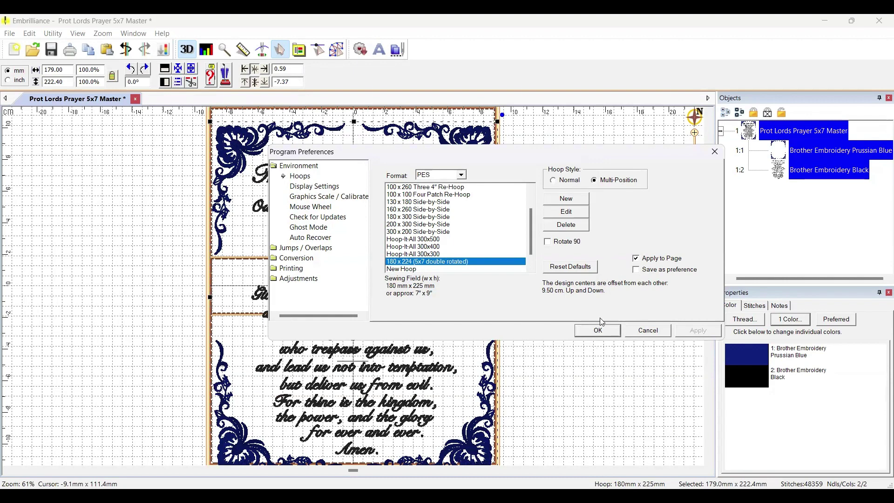
pyautogui.click(596, 331)
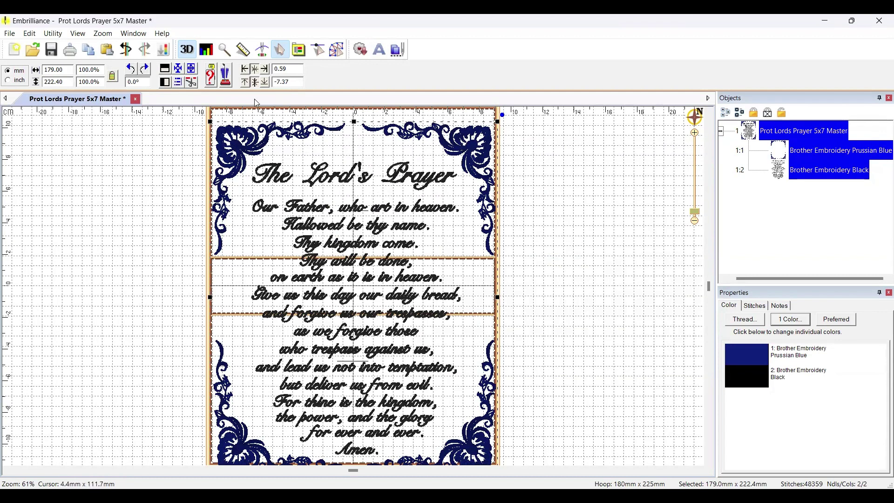
pyautogui.click(178, 70)
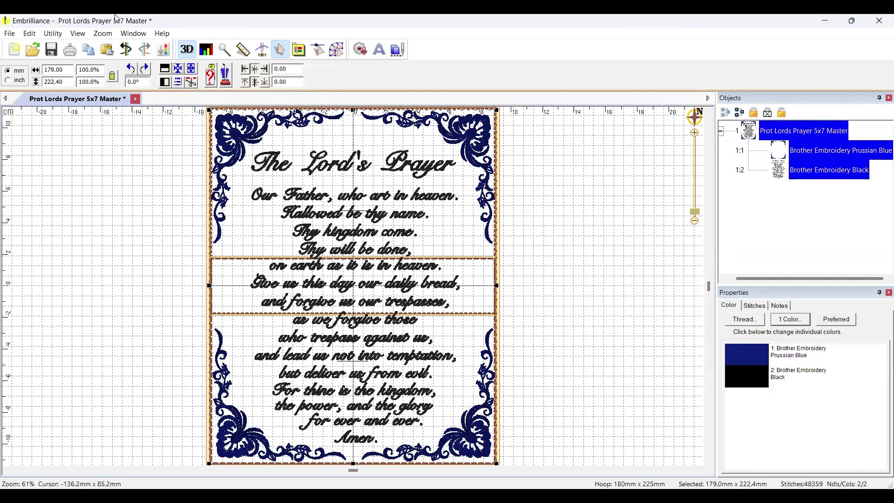
# Save the stitch and working files as Split Design in the April 2024 Embrilliance folder
pyautogui.click(10, 37)
pyautogui.press('Right')
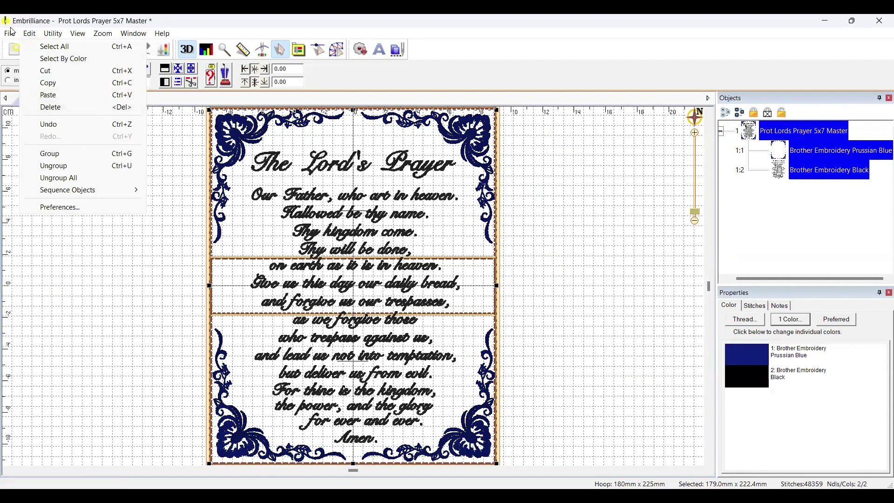
pyautogui.press('Left')
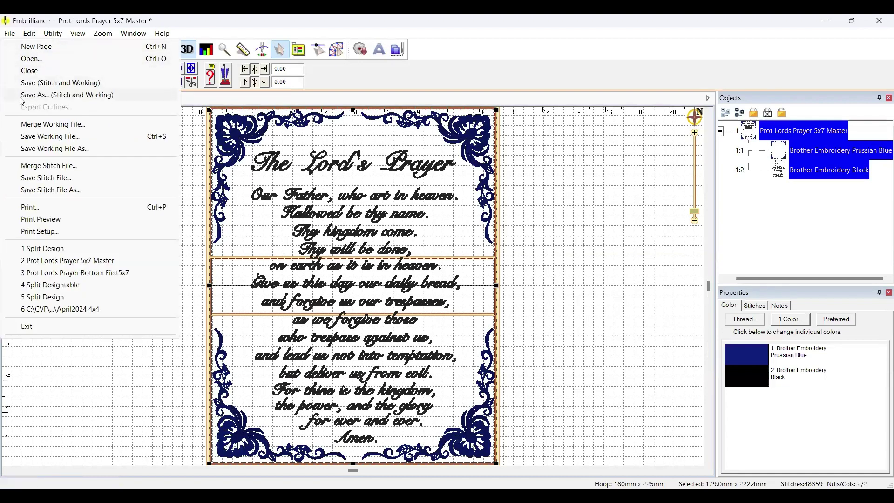
pyautogui.click(22, 101)
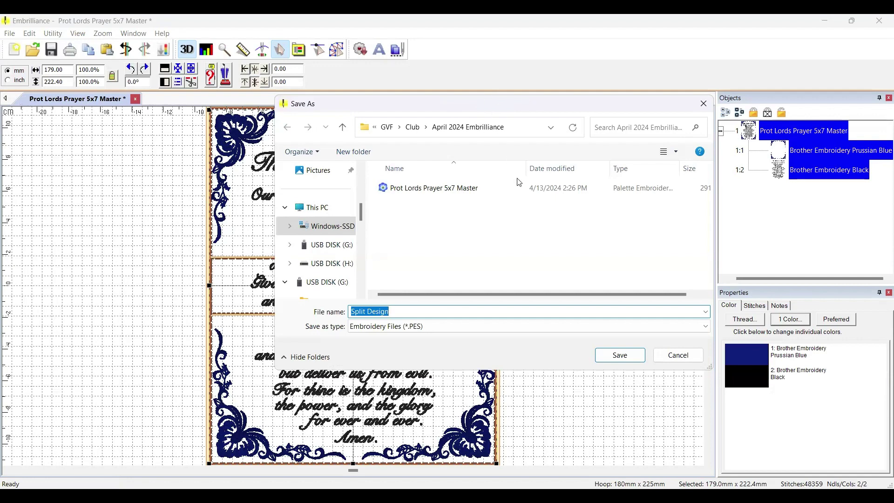
pyautogui.click(619, 359)
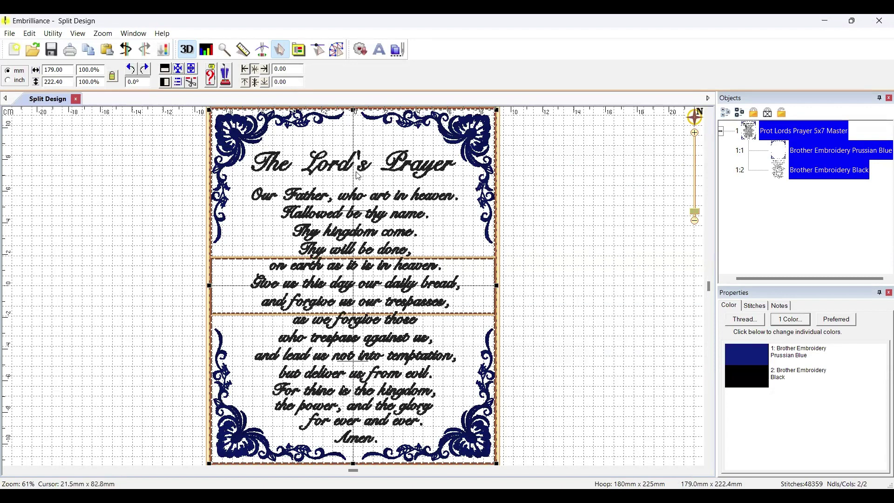
# Split the Lord's Prayer design into its hoop positions and bring the complete split result into view
pyautogui.click(52, 34)
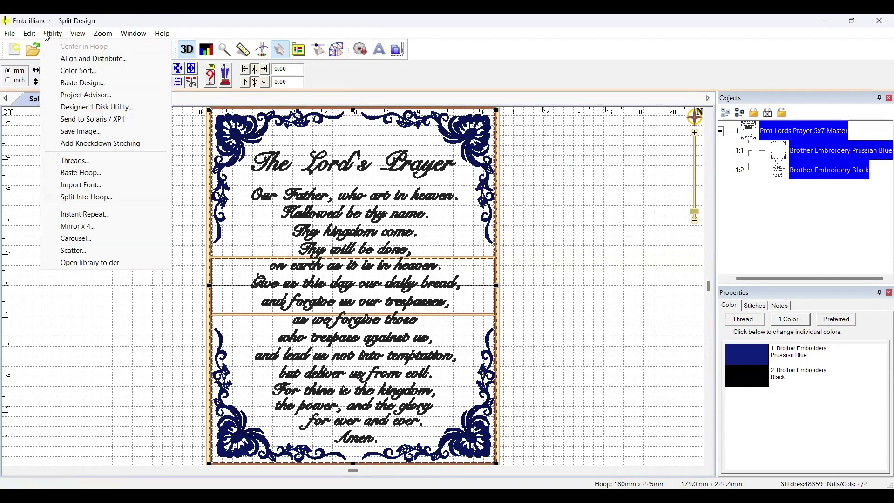
pyautogui.click(93, 198)
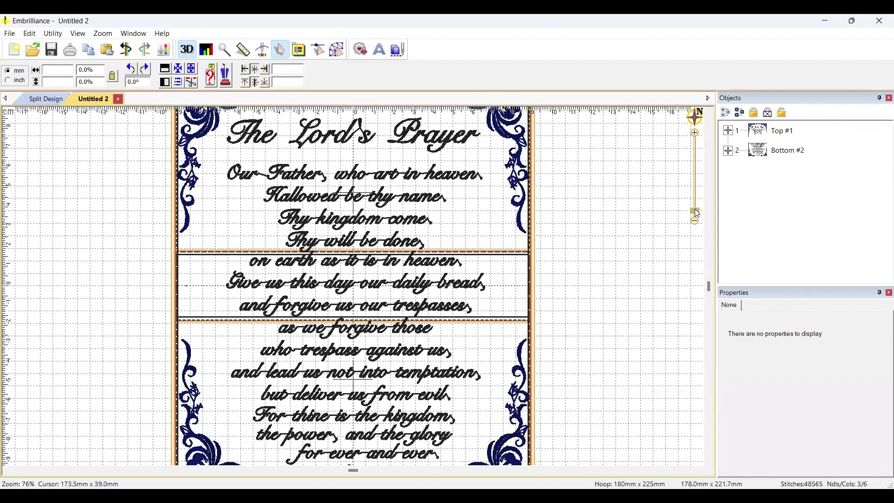
pyautogui.moveTo(697, 213)
pyautogui.mouseDown()
pyautogui.moveTo(698, 200)
pyautogui.moveTo(697, 223)
pyautogui.moveTo(697, 207)
pyautogui.mouseUp()
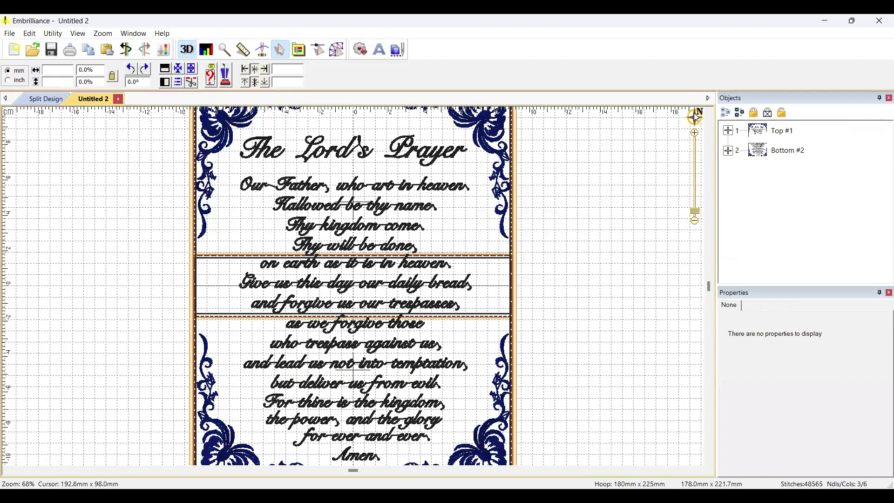
pyautogui.moveTo(696, 113)
pyautogui.click(580, 113)
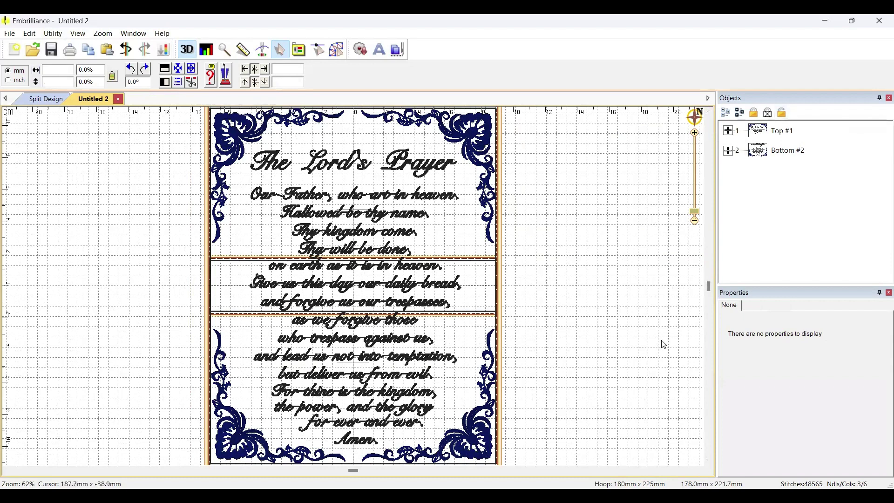
# Examine which stitches belong to the Top #1 and Bottom #2 sections, and list the color layers of Bottom #2
pyautogui.click(732, 134)
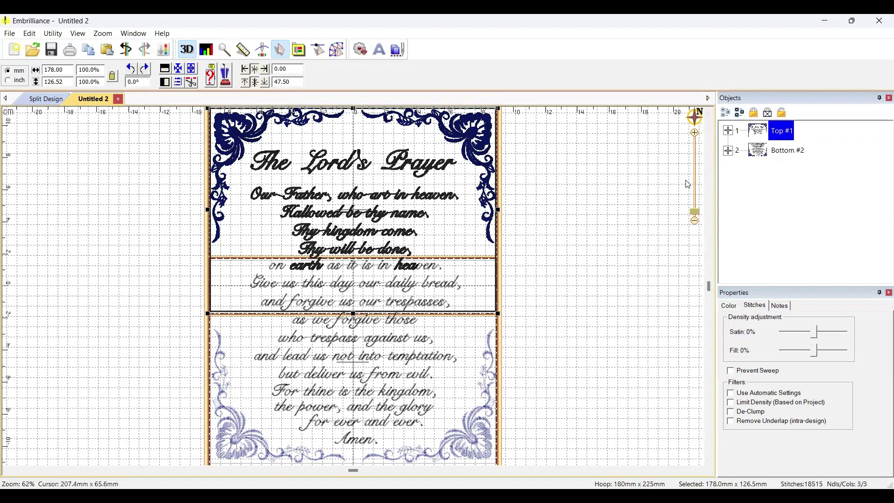
pyautogui.click(554, 226)
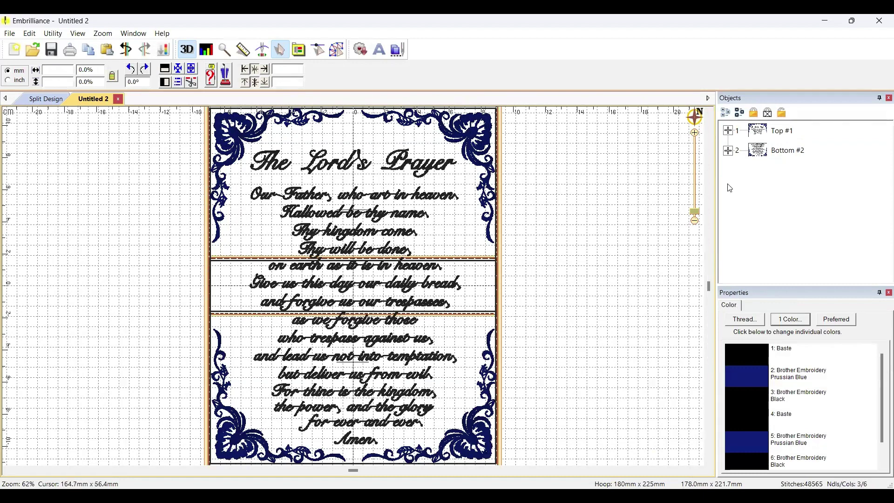
pyautogui.click(761, 133)
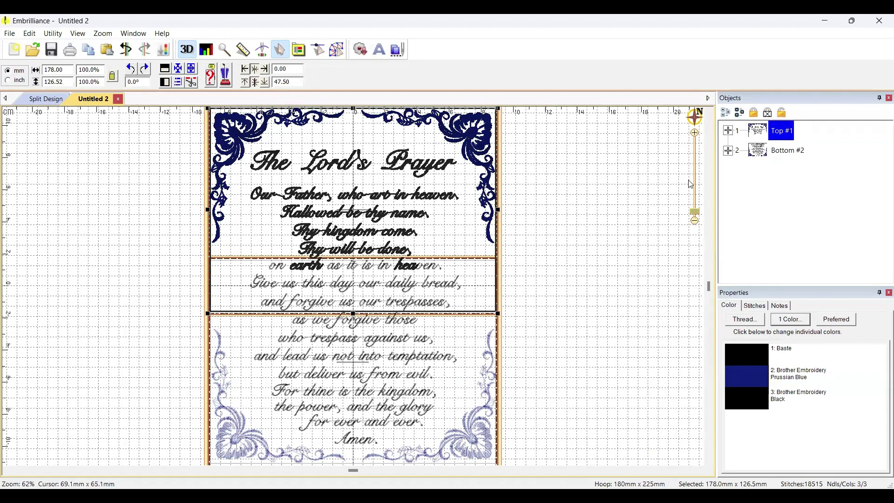
pyautogui.click(729, 151)
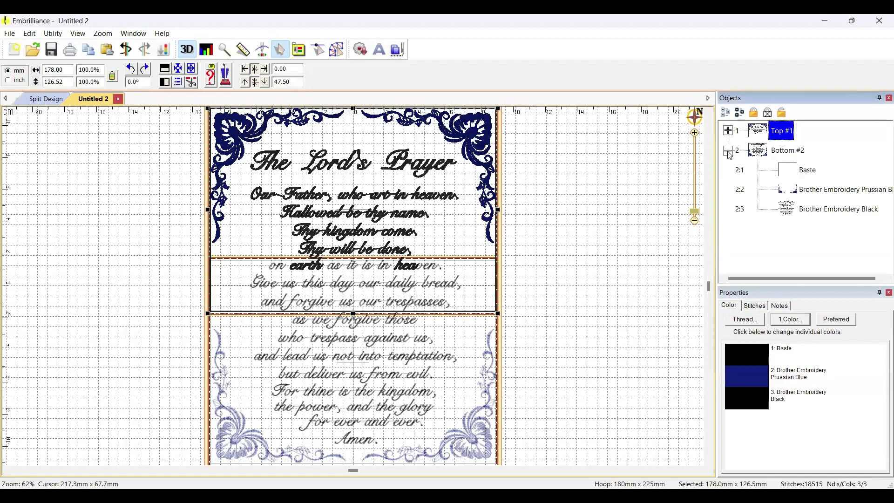
pyautogui.click(765, 150)
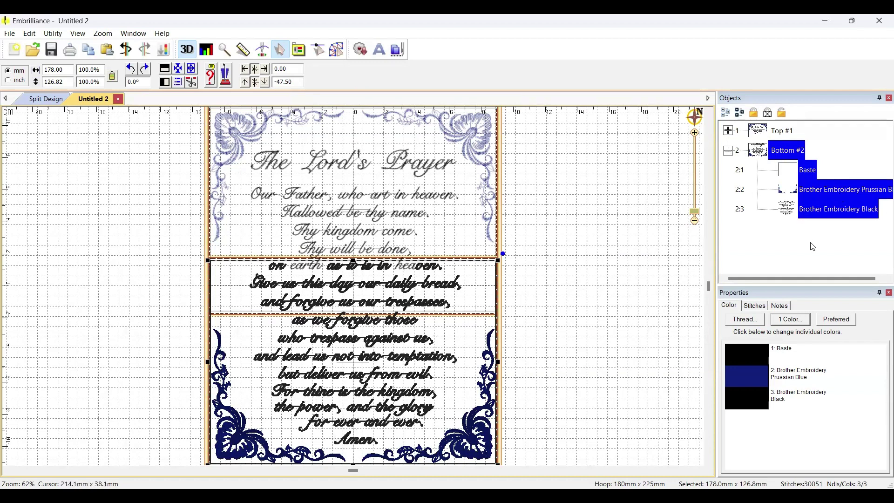
pyautogui.click(813, 218)
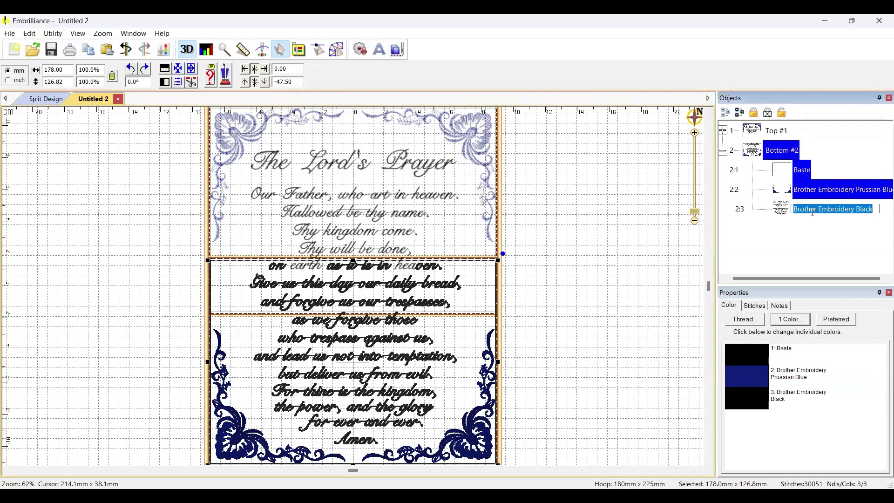
# Set the thread of the basting layer in Bottom #2 to Brother Embroidery 100 Black
pyautogui.click(828, 173)
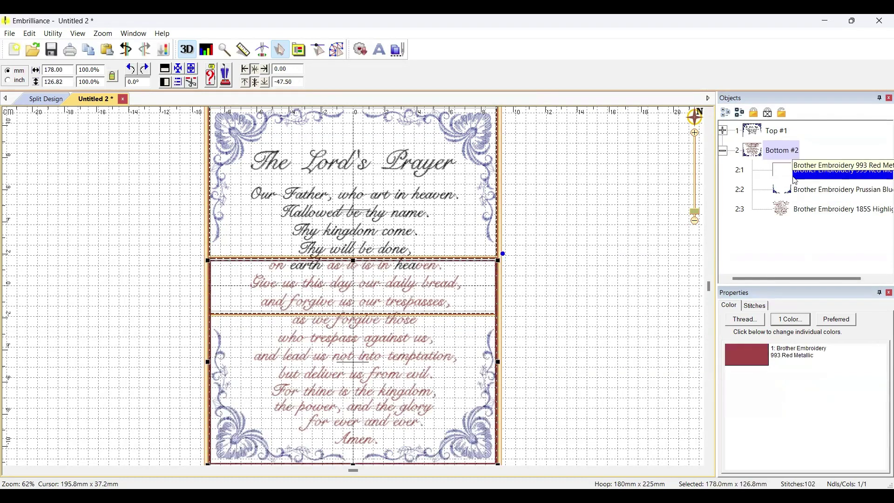
pyautogui.click(745, 320)
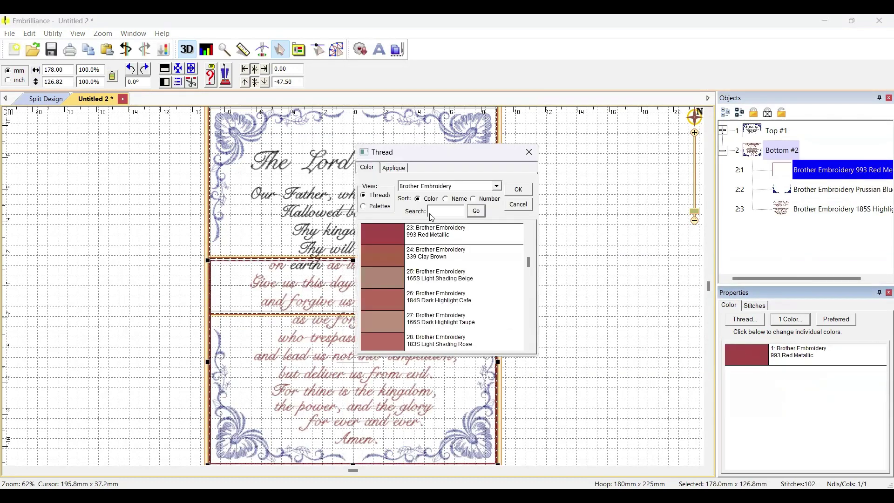
pyautogui.moveTo(527, 264); pyautogui.dragTo(527, 252)
pyautogui.click(376, 301)
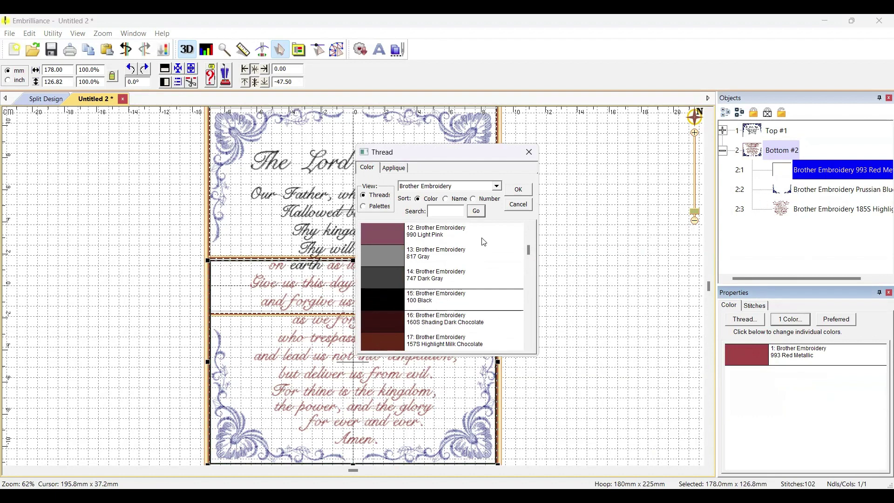
pyautogui.click(519, 190)
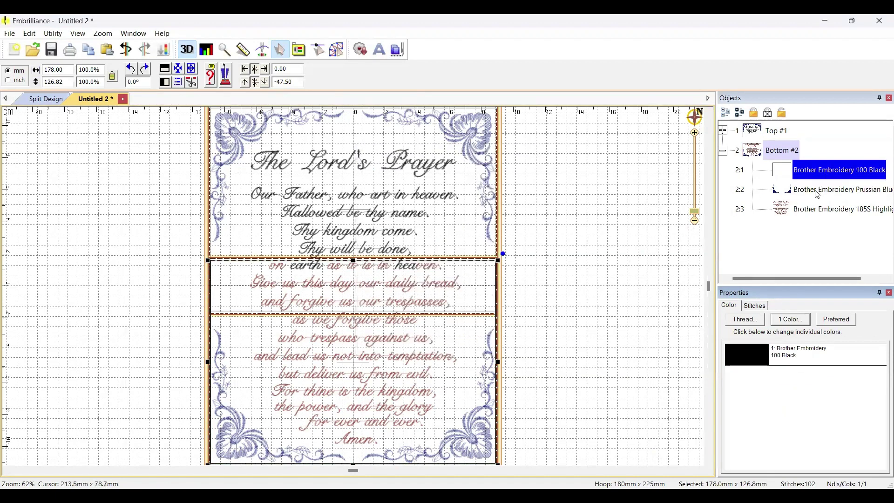
# Set the thread of the corner scrollwork layer in Bottom #2 to Brother Embroidery 030 Vermillion
pyautogui.click(817, 190)
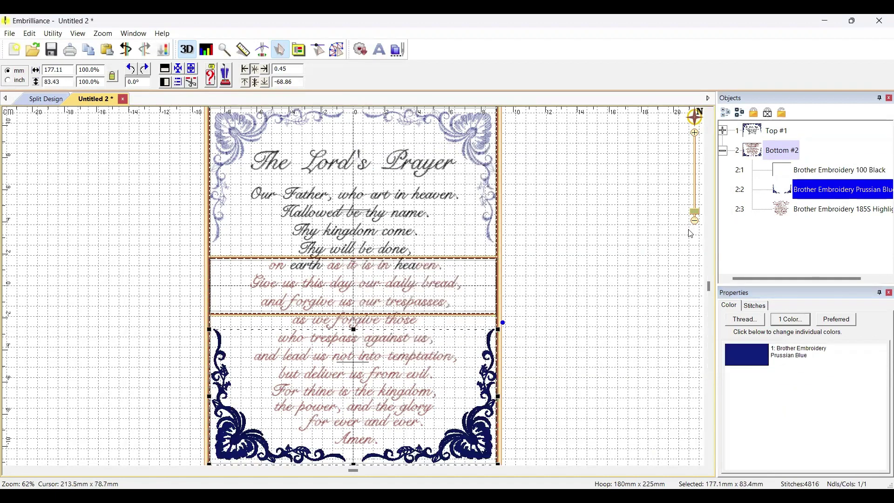
pyautogui.click(740, 353)
pyautogui.scroll(1, 531, 308)
pyautogui.scroll(10, 529, 288)
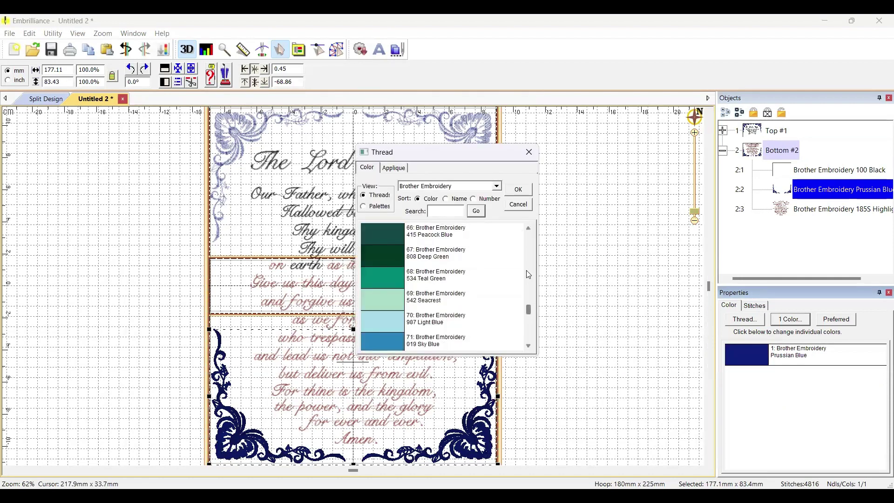
pyautogui.click(369, 319)
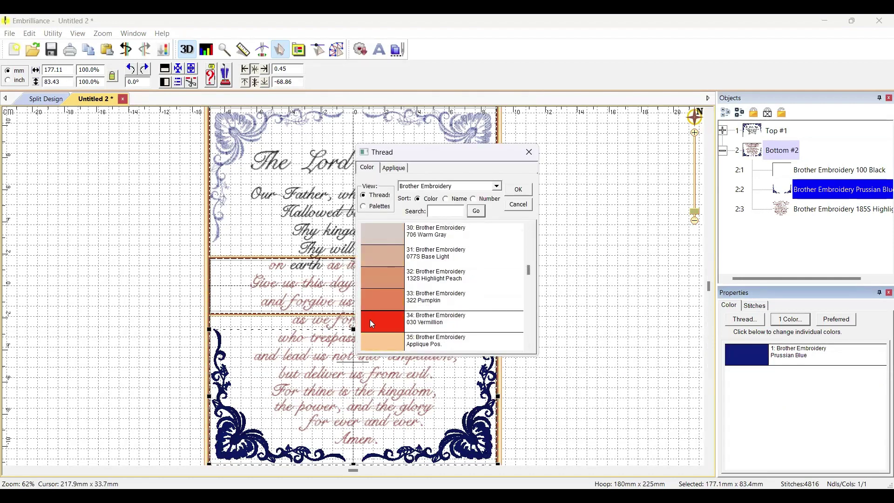
pyautogui.click(519, 191)
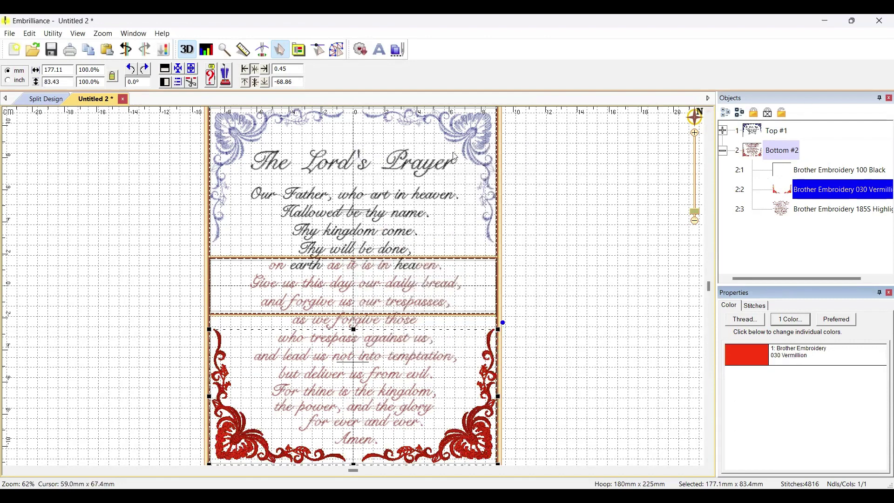
pyautogui.click(612, 179)
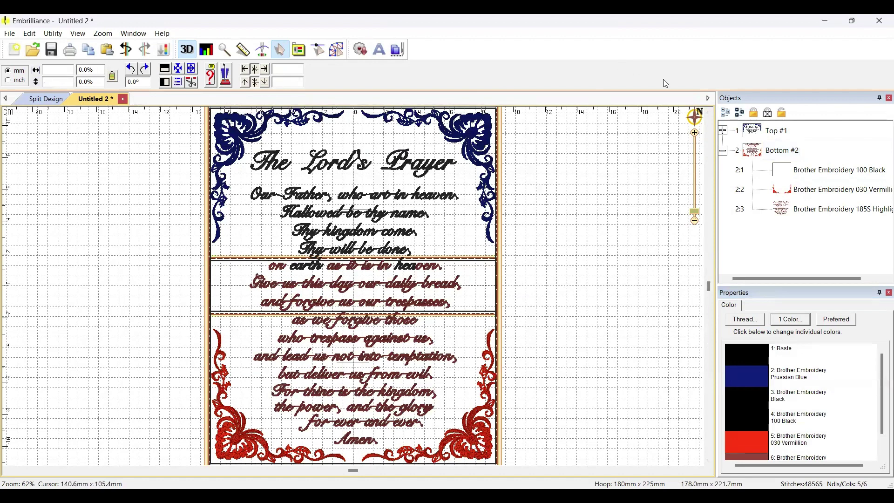
# Compare the Top #1 and Bottom #2 sections, and simulate the stitching sequence of the complete split design
pyautogui.click(776, 134)
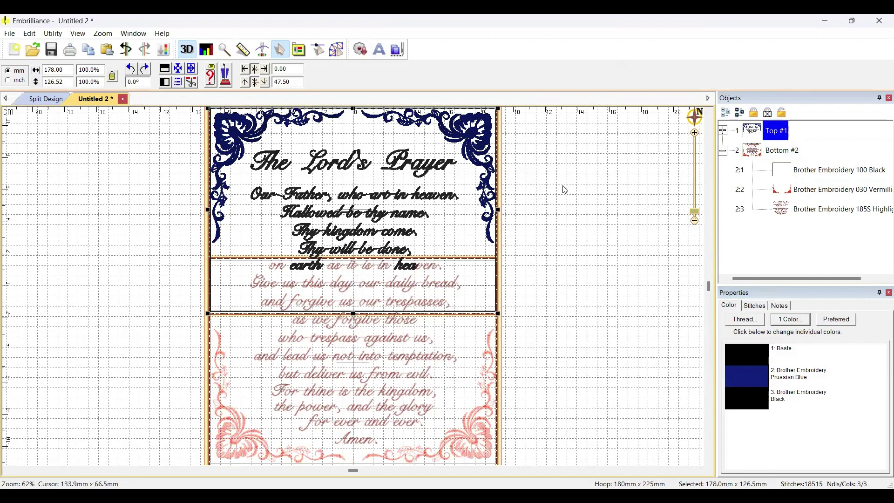
pyautogui.click(772, 154)
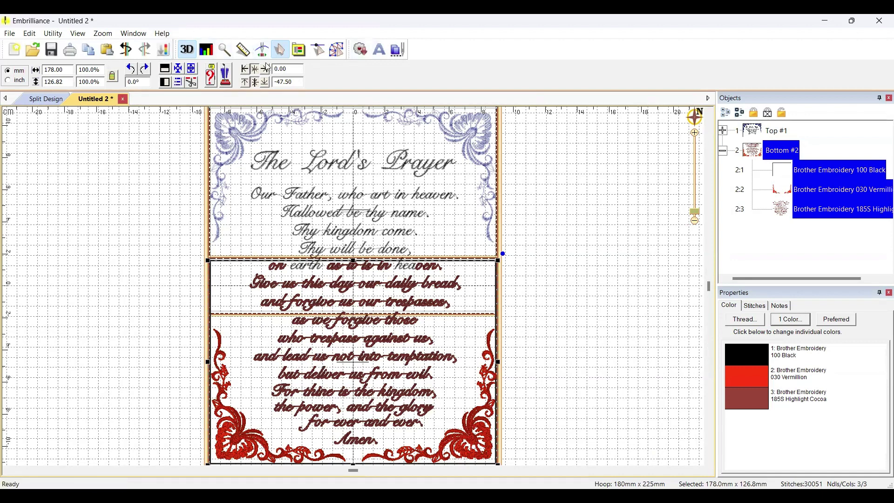
pyautogui.click(263, 50)
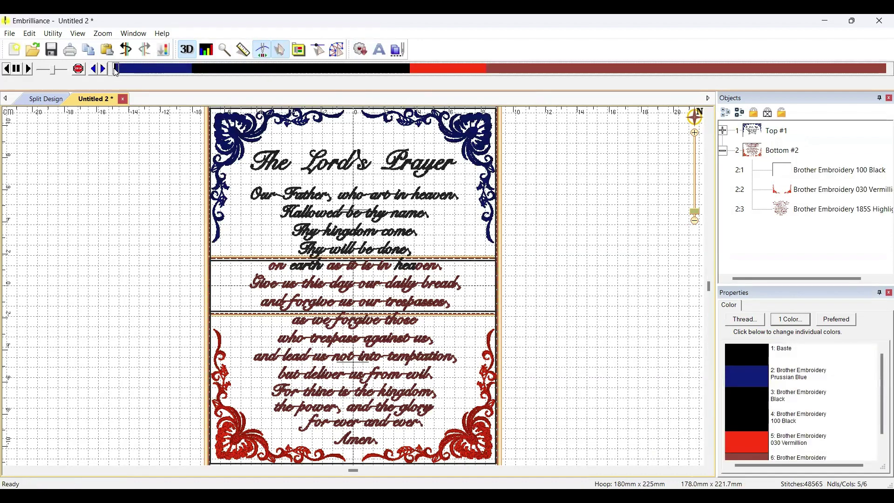
pyautogui.click(116, 72)
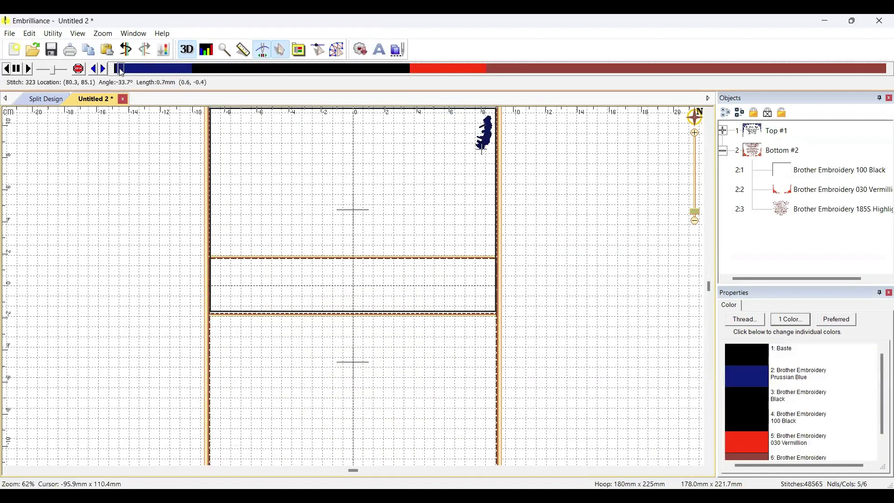
pyautogui.moveTo(127, 73); pyautogui.dragTo(551, 61)
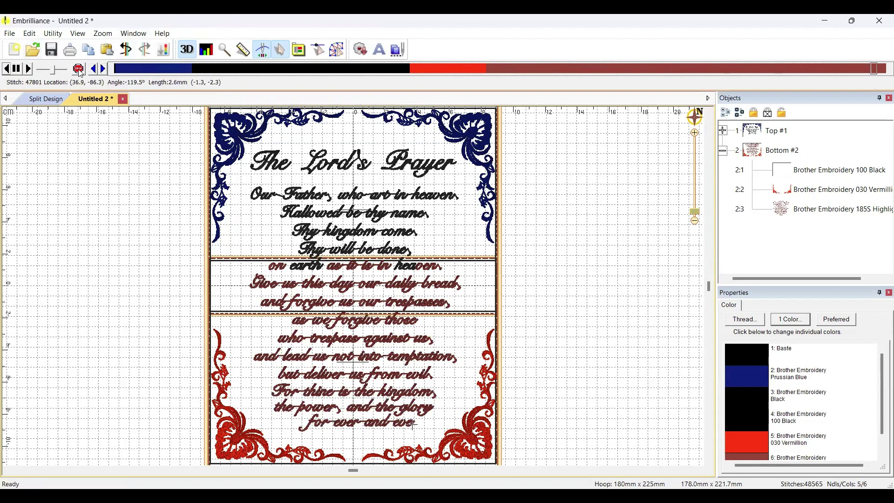
# Create a new blank design page and open the Split Design Top #1 stitch file from the April 2024 Embrilliance folder
pyautogui.hotkey('ctrl', 'o')
pyautogui.click(542, 316)
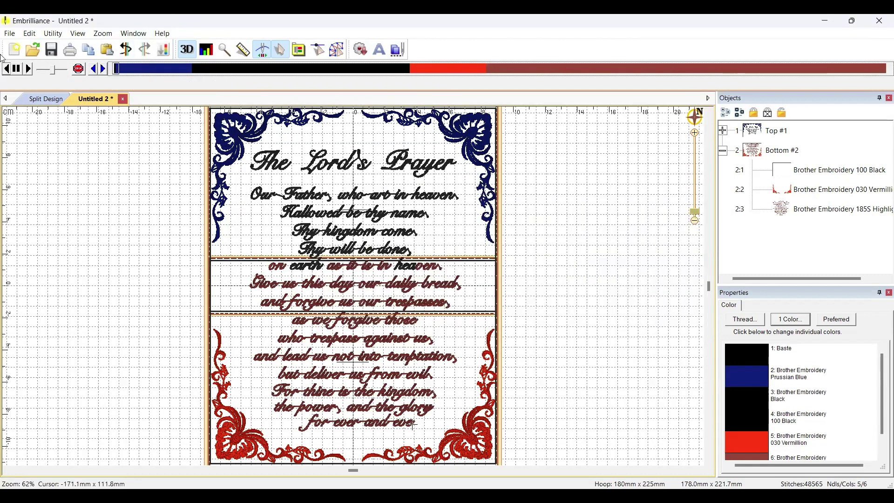
pyautogui.click(14, 49)
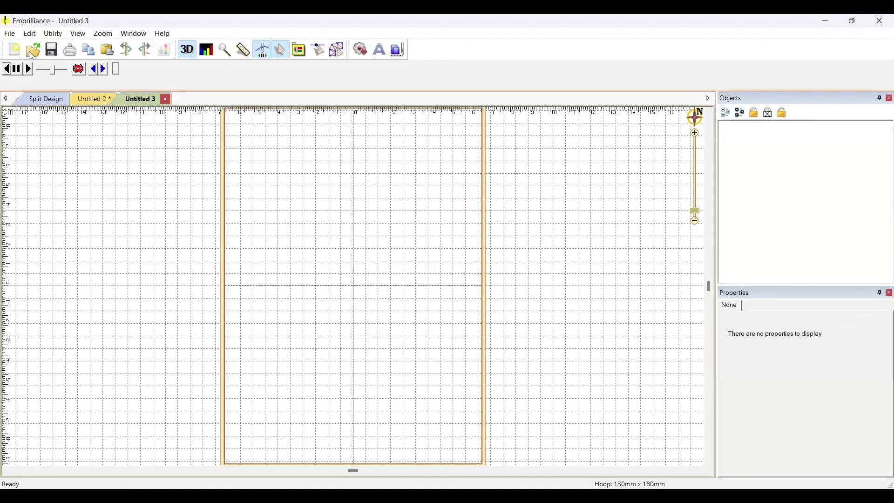
pyautogui.click(29, 51)
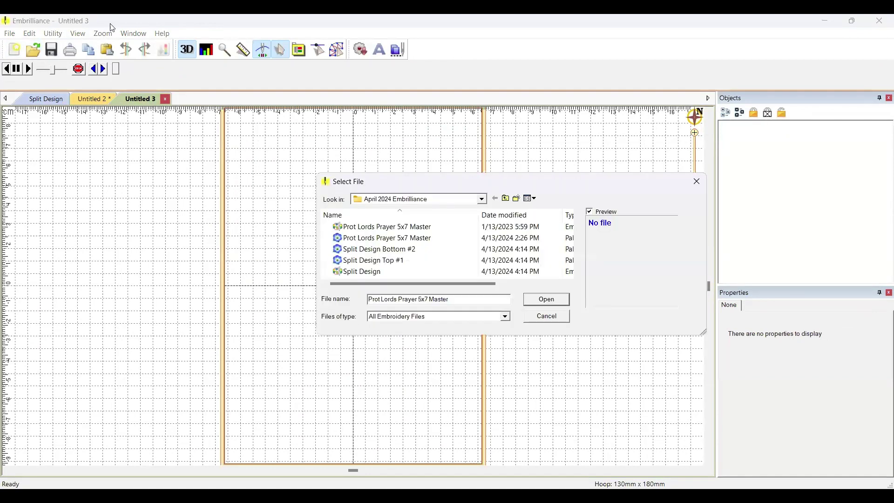
pyautogui.click(387, 263)
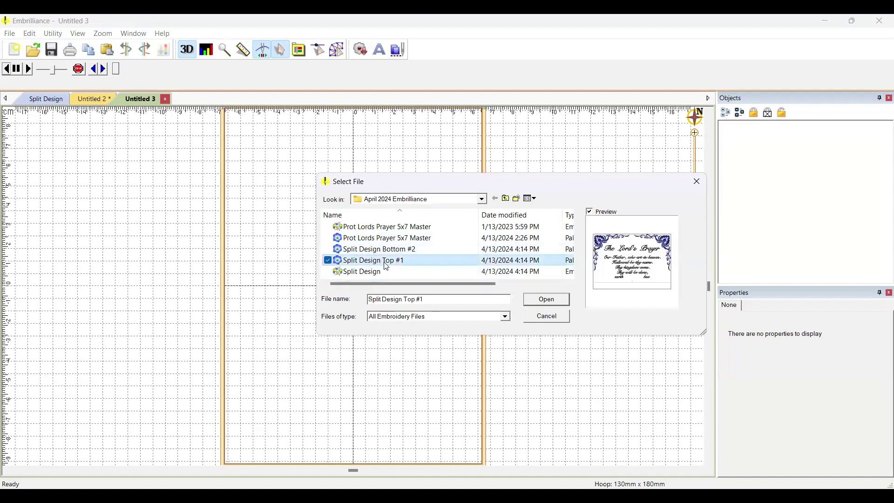
pyautogui.click(547, 300)
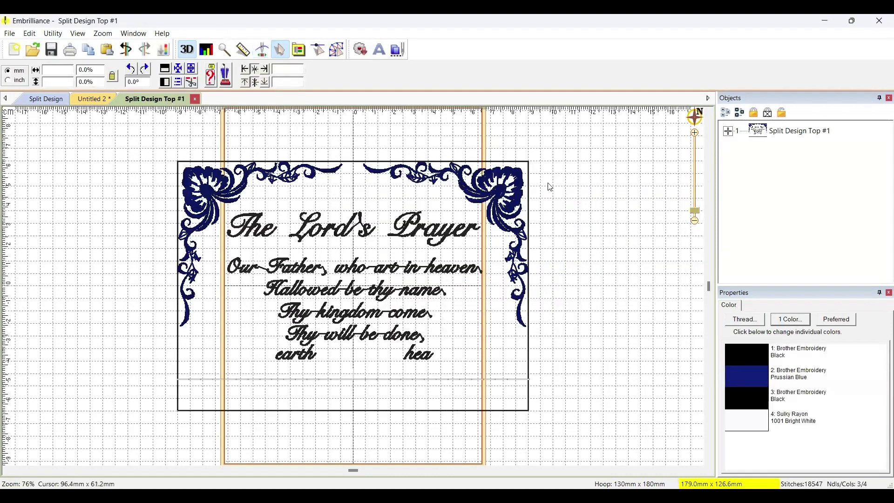
# Move the Top #1 design upward in the hoop and set the thread of its alignment line layer to Sulky Rayon 1147 Xmas Red
pyautogui.moveTo(514, 169); pyautogui.dragTo(515, 114)
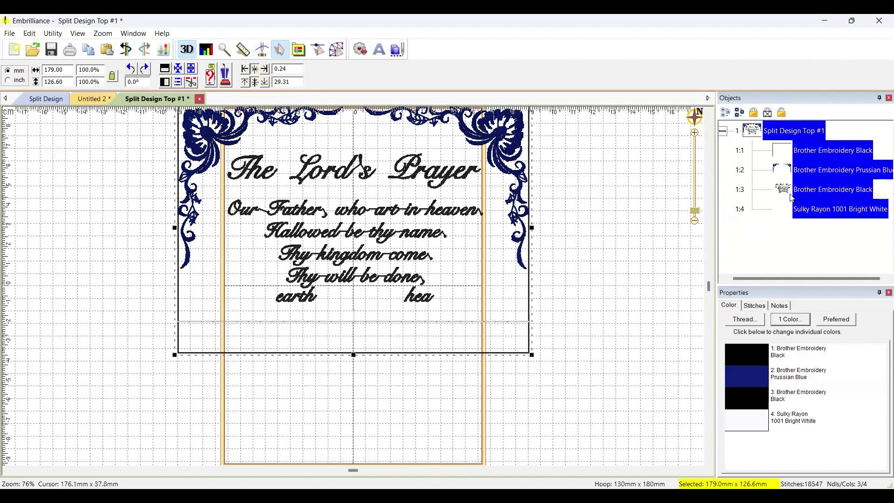
pyautogui.click(782, 210)
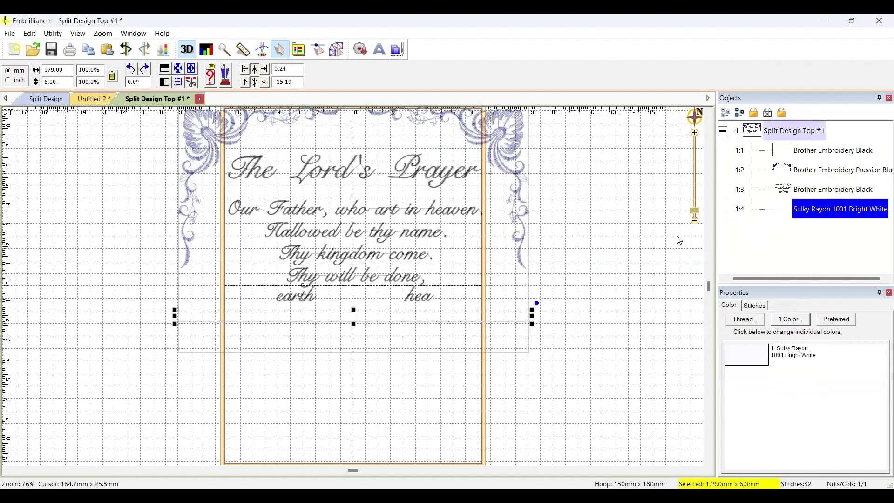
pyautogui.doubleClick(746, 356)
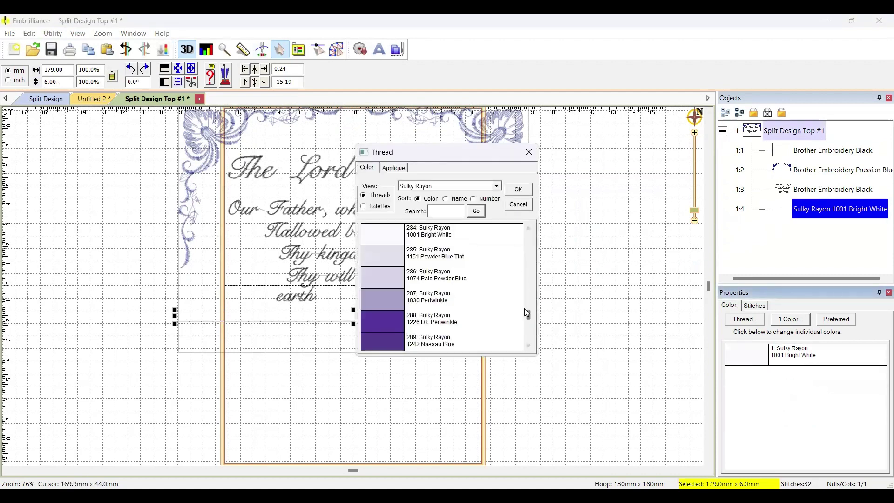
pyautogui.moveTo(528, 316); pyautogui.dragTo(528, 264)
pyautogui.click(366, 238)
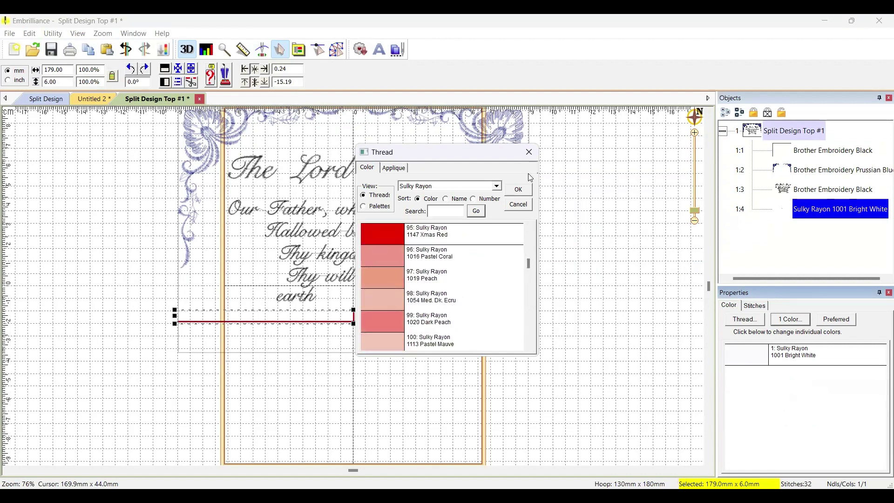
pyautogui.click(518, 190)
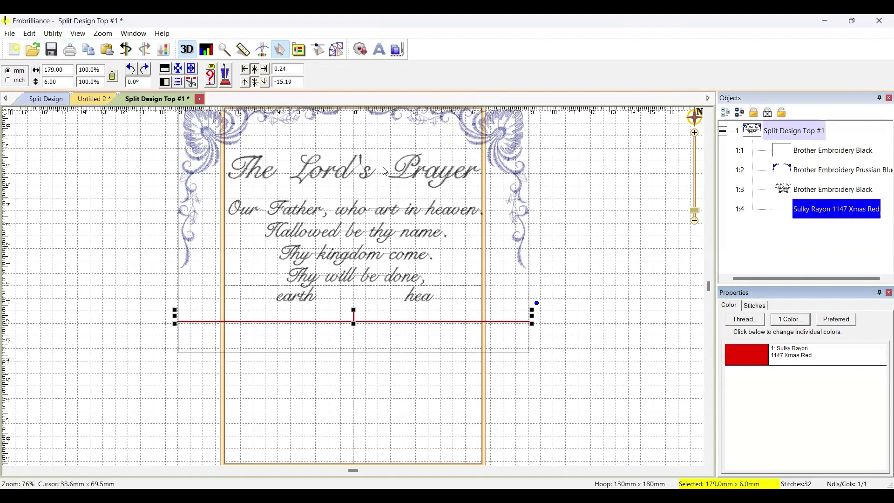
# Simulate the stitching of Split Design Top #1 from the basting box through to the red alignment line
pyautogui.click(259, 62)
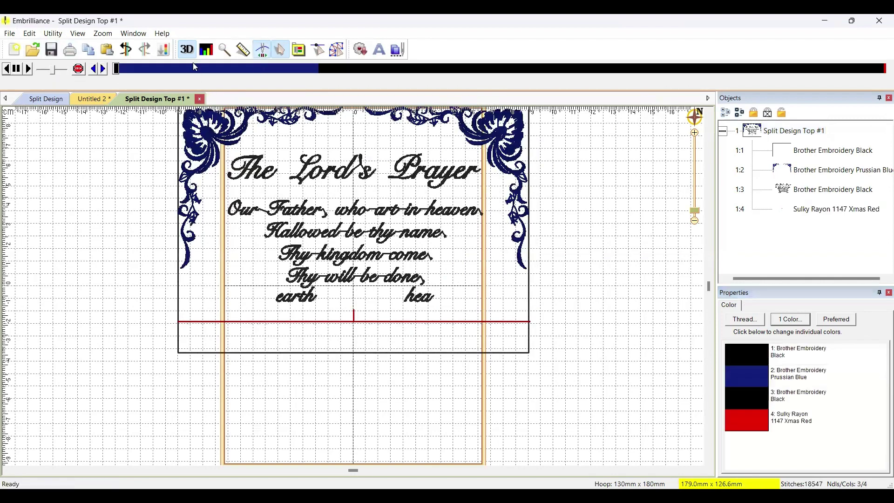
pyautogui.click(120, 71)
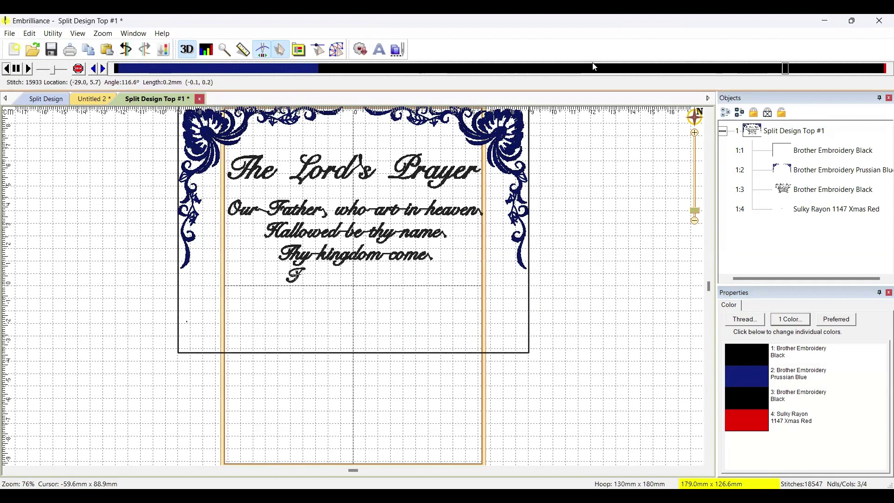
pyautogui.scroll(3, 595, 67)
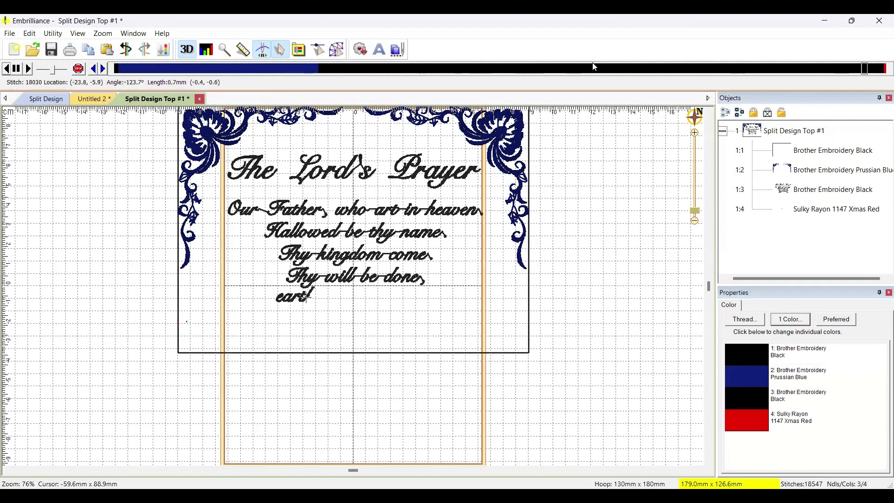
pyautogui.scroll(-2, 595, 67)
pyautogui.scroll(-3, 595, 67)
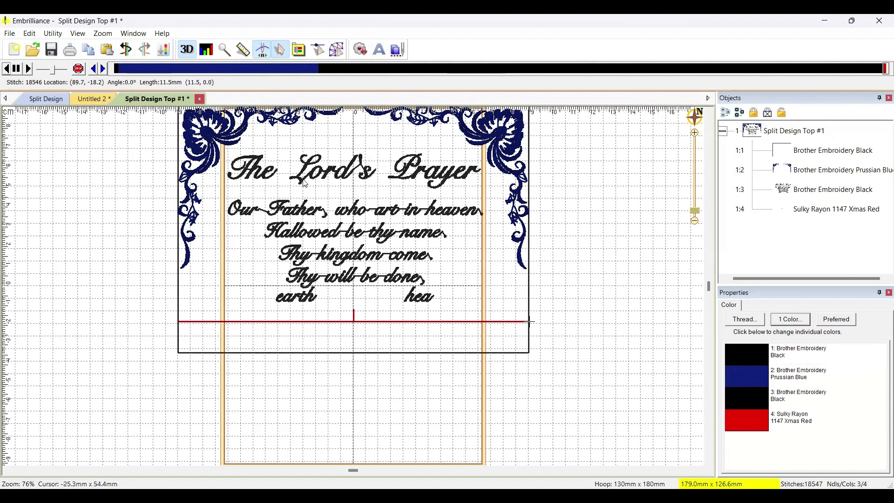
# Open the Split Design Bottom #2 stitch file from the April 2024 Embrilliance folder
pyautogui.click(31, 49)
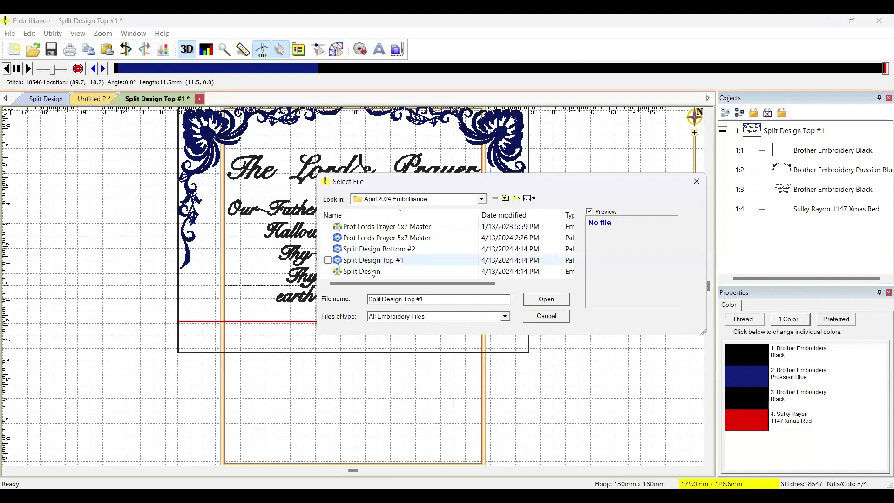
pyautogui.click(391, 251)
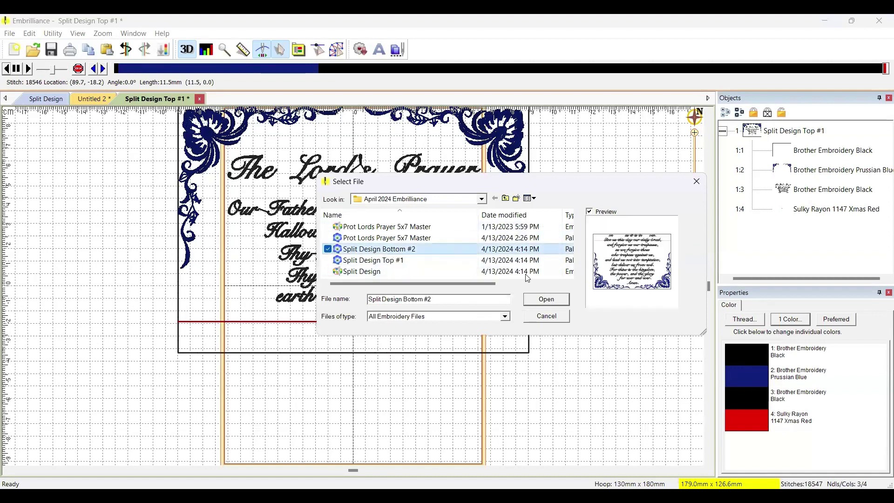
pyautogui.click(557, 303)
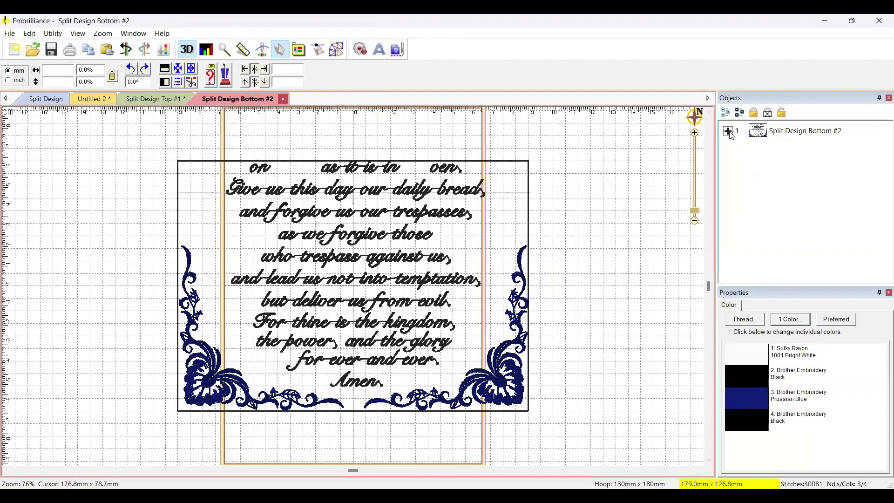
# List the color layers of Split Design Bottom #2 and set its alignment line layer's thread to Sulky Rayon 1278 Bright Green
pyautogui.click(730, 132)
pyautogui.click(825, 152)
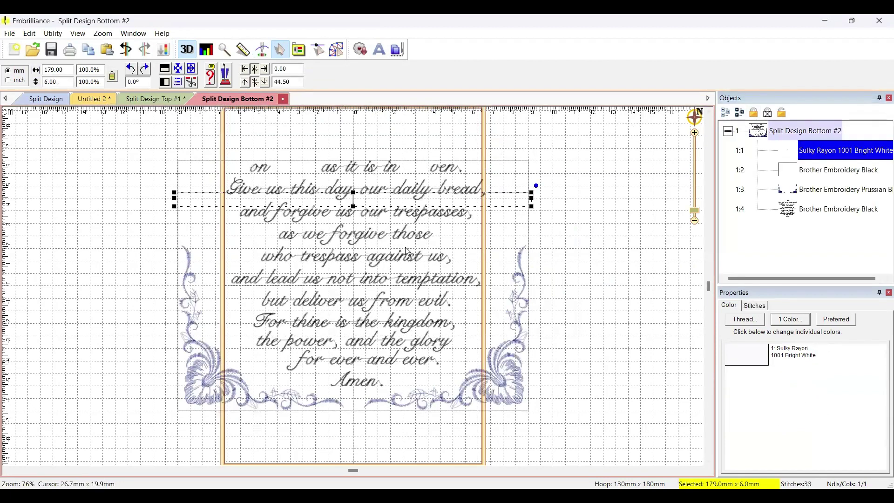
pyautogui.click(756, 359)
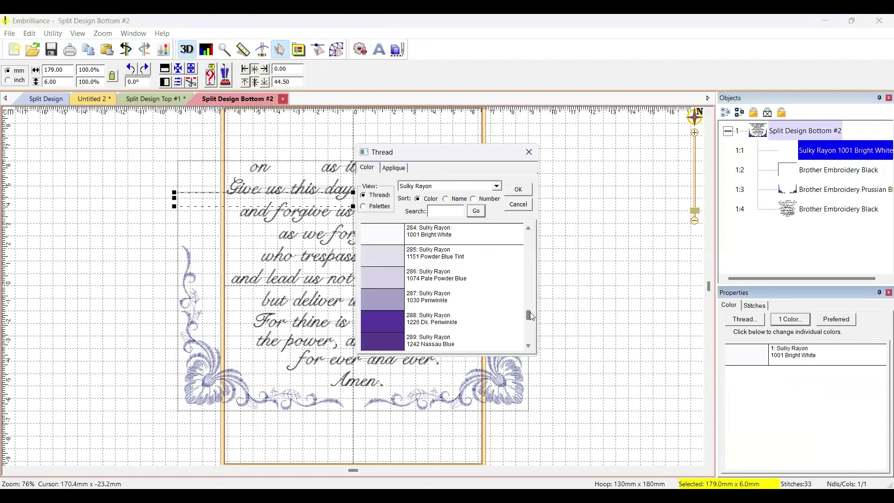
pyautogui.moveTo(530, 313); pyautogui.dragTo(534, 296)
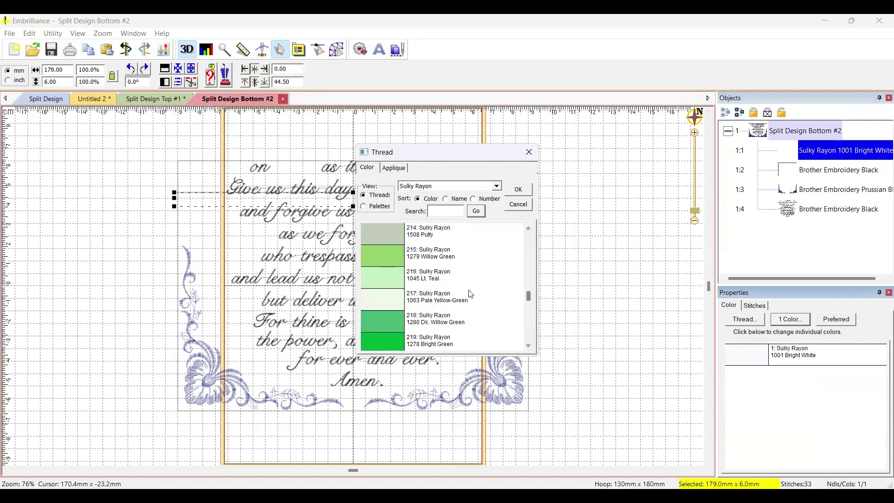
pyautogui.click(370, 343)
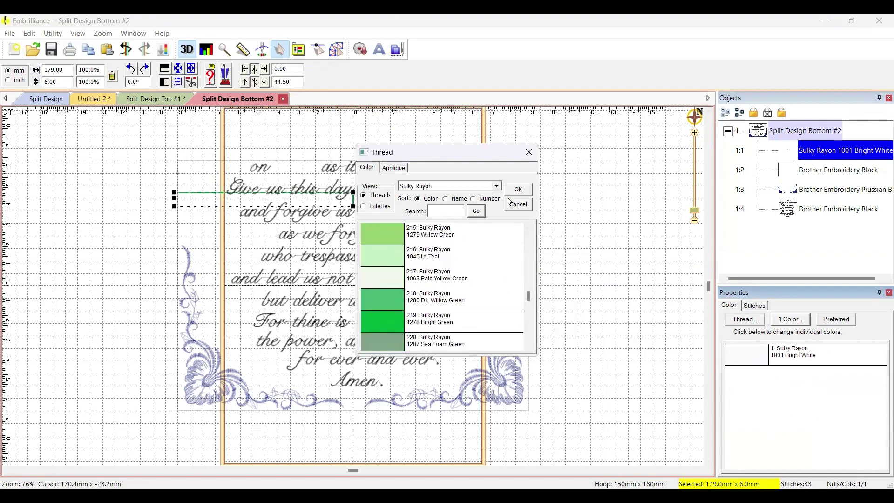
pyautogui.click(531, 188)
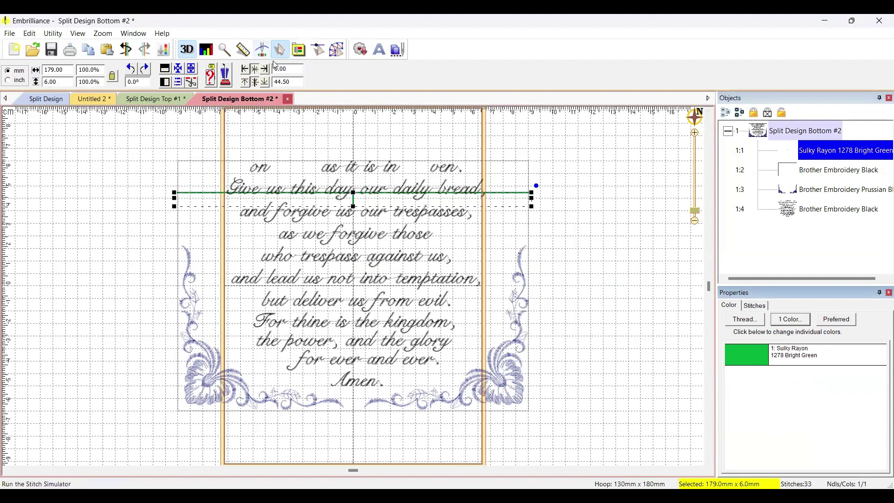
# Simulate the stitching of Split Design Bottom #2 up to the end of its green alignment line
pyautogui.click(263, 51)
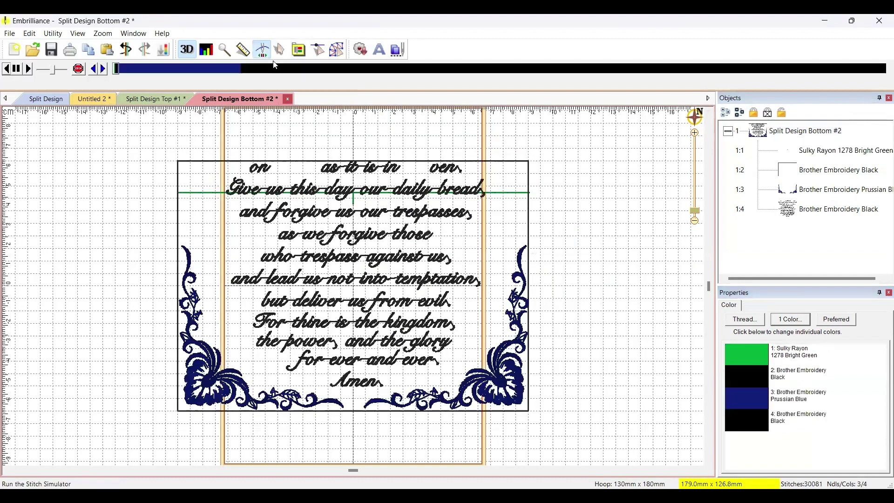
pyautogui.click(117, 70)
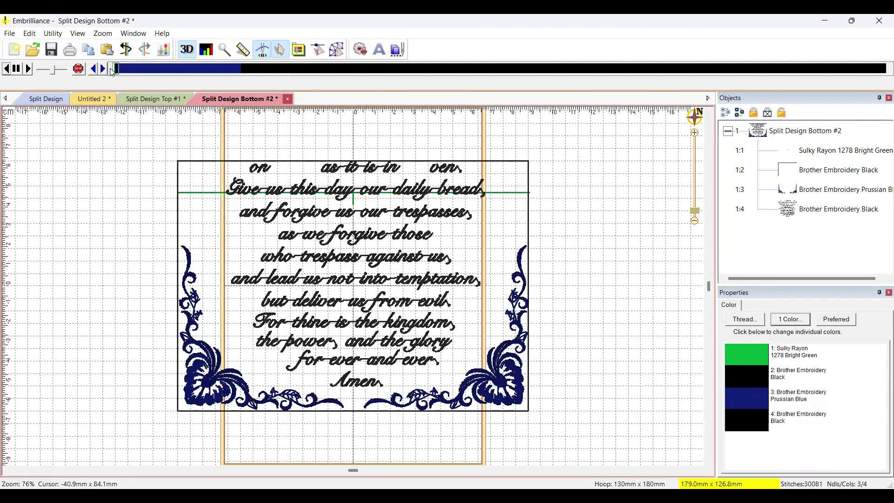
pyautogui.click(104, 69)
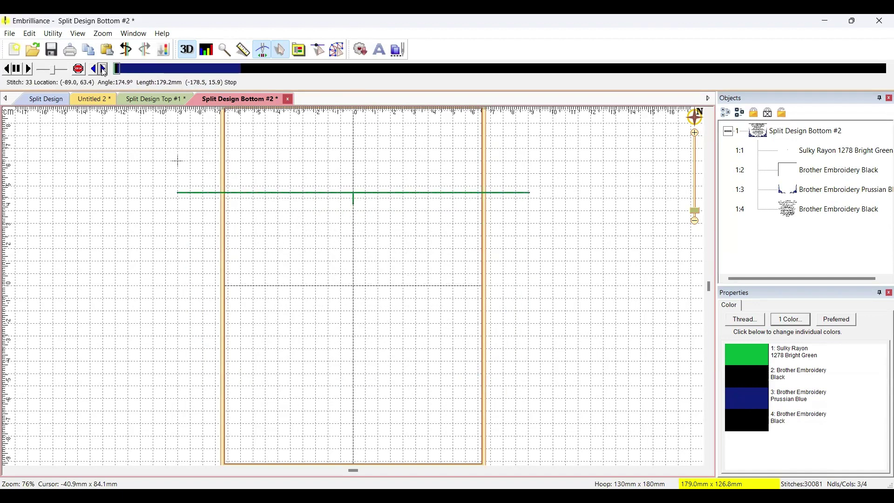
# Simulate the stitching of Split Design Bottom #2 from its black basting box through to the last stitch
pyautogui.click(103, 70)
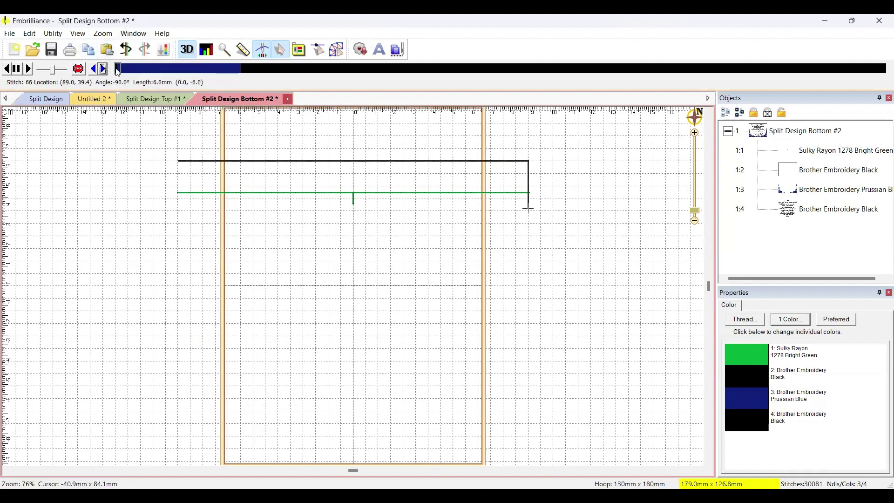
pyautogui.click(147, 70)
pyautogui.moveTo(148, 74)
pyautogui.mouseDown()
pyautogui.moveTo(787, 69)
pyautogui.moveTo(882, 90)
pyautogui.mouseUp()
# Copy the complete Split Design Bottom #2 design into the Split Design Top #1 page
pyautogui.click(811, 132)
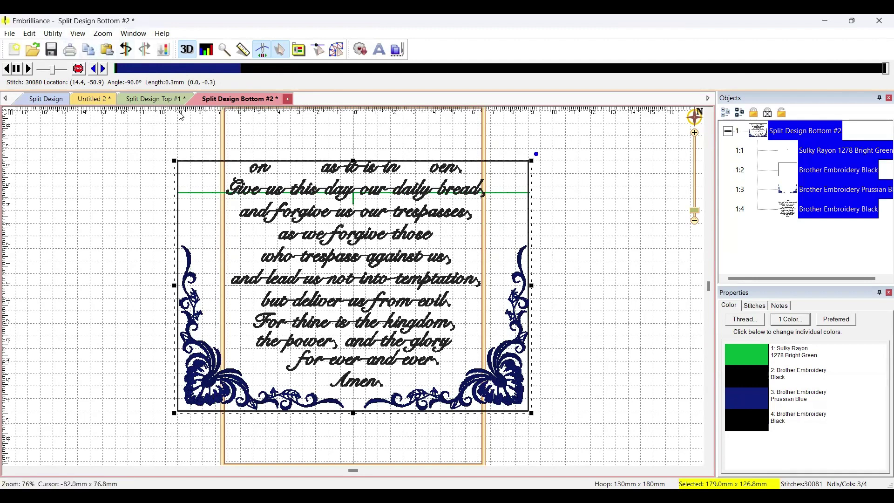
pyautogui.click(157, 100)
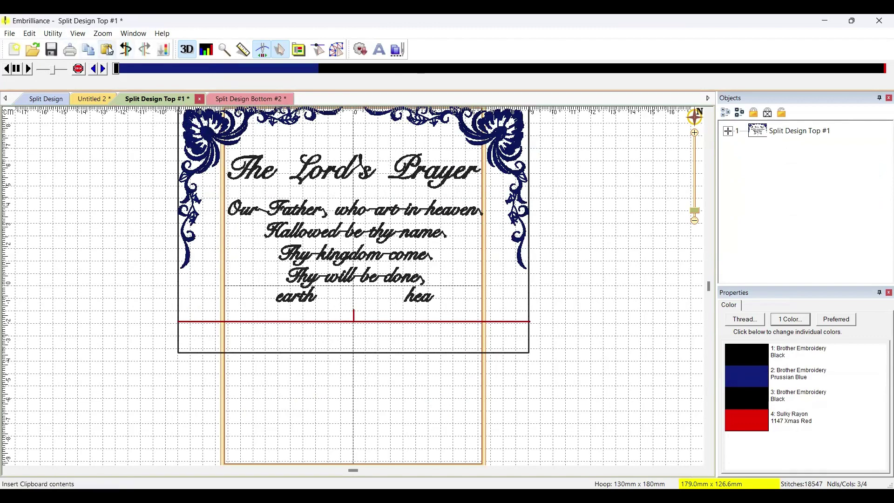
pyautogui.click(110, 50)
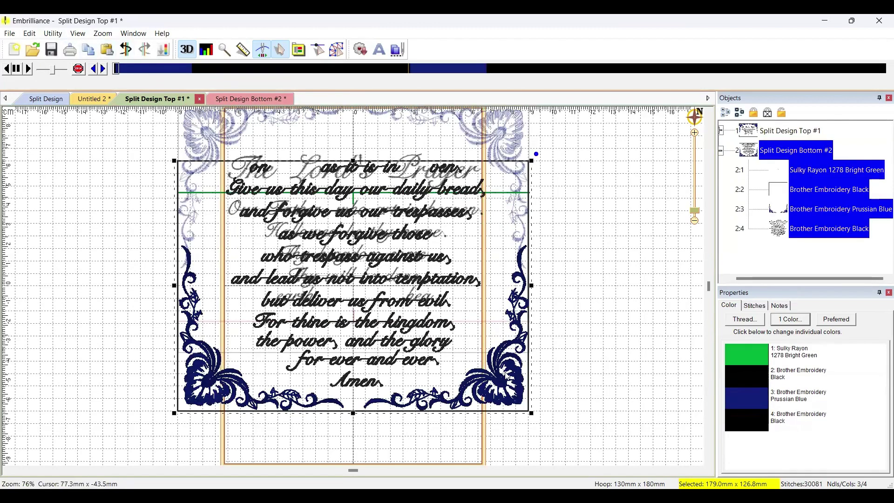
# Move the pasted bottom section down over the lower end of the top section, bringing its green alignment line near the red one
pyautogui.moveTo(506, 375); pyautogui.dragTo(508, 495)
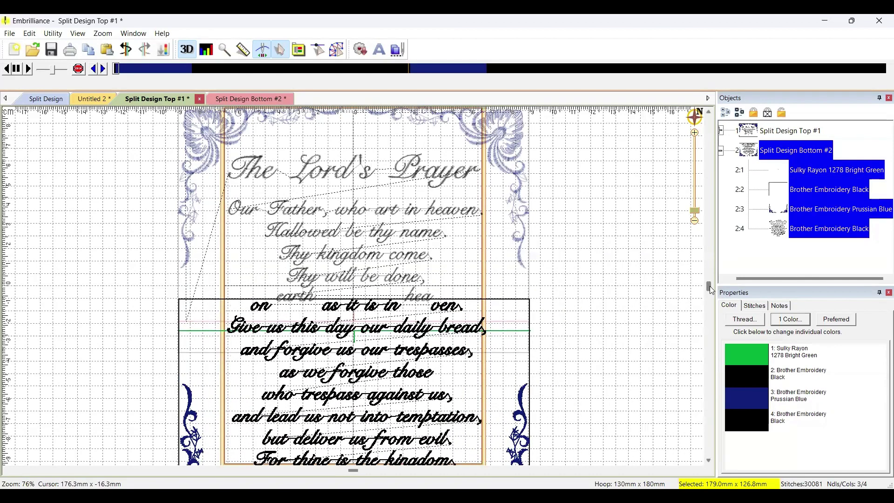
pyautogui.moveTo(709, 286); pyautogui.dragTo(710, 295)
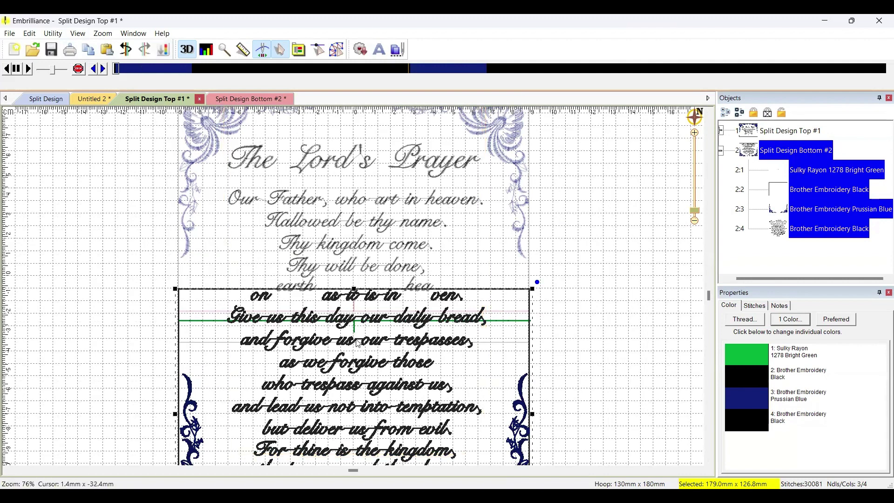
pyautogui.moveTo(358, 343); pyautogui.dragTo(356, 314)
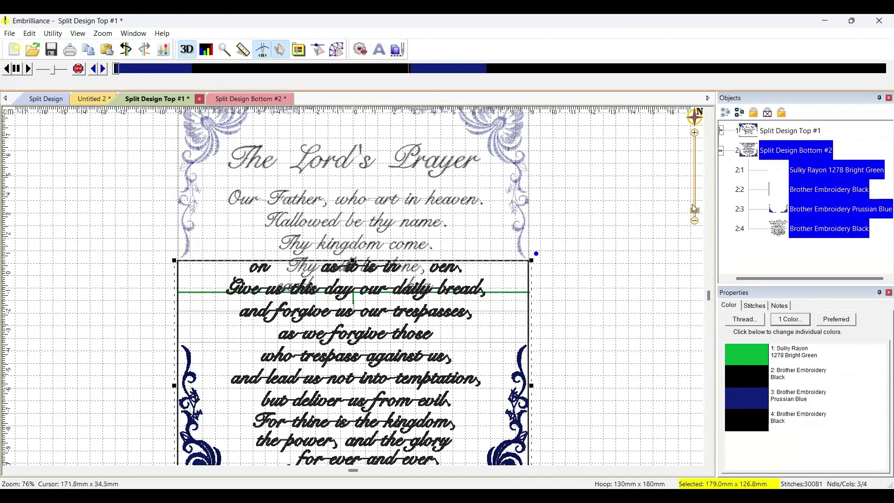
# Fine-position the bottom section so its green line covers the red alignment line and completes "on earth as it is in heaven", then deselect it
pyautogui.moveTo(695, 209); pyautogui.dragTo(695, 190)
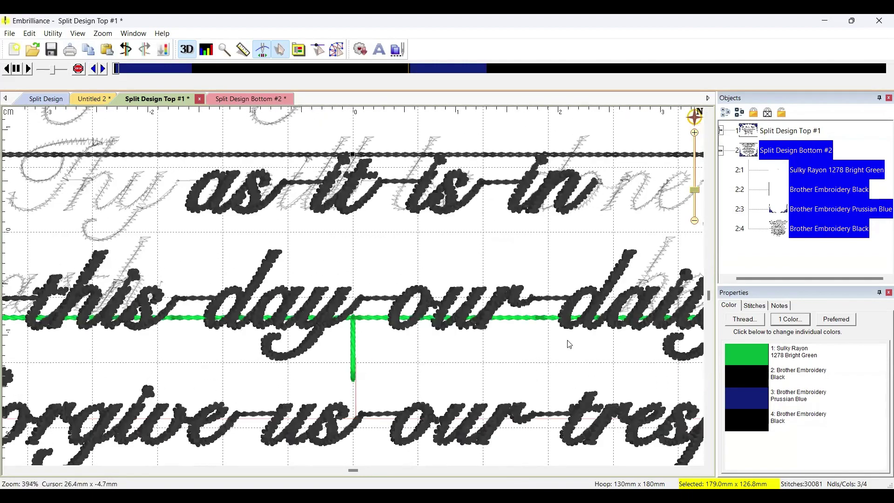
pyautogui.moveTo(414, 330); pyautogui.dragTo(422, 419)
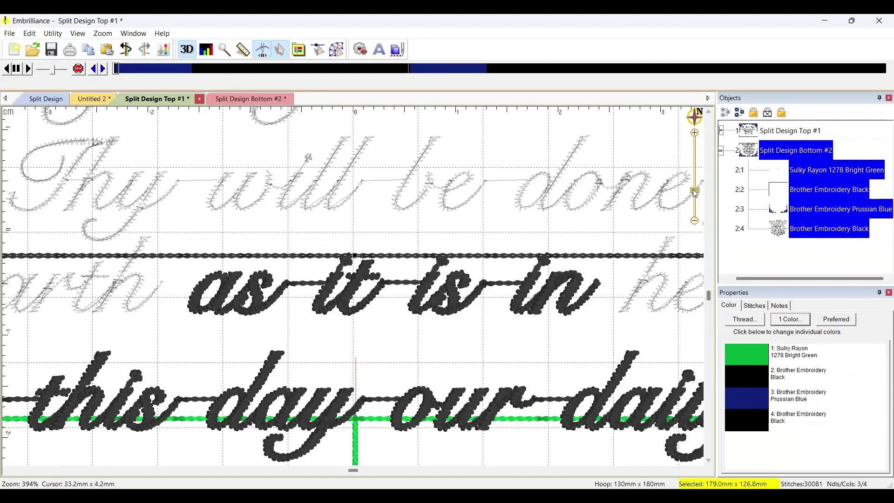
pyautogui.click(695, 220)
pyautogui.click(695, 221)
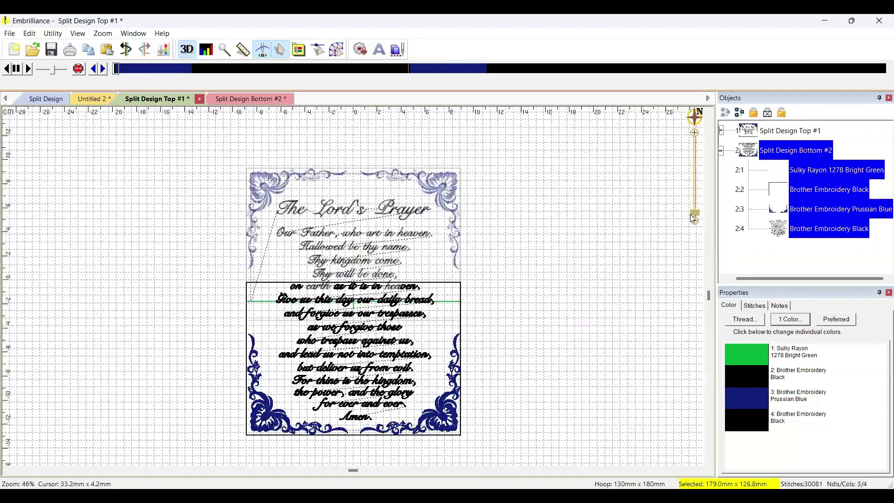
pyautogui.moveTo(701, 114)
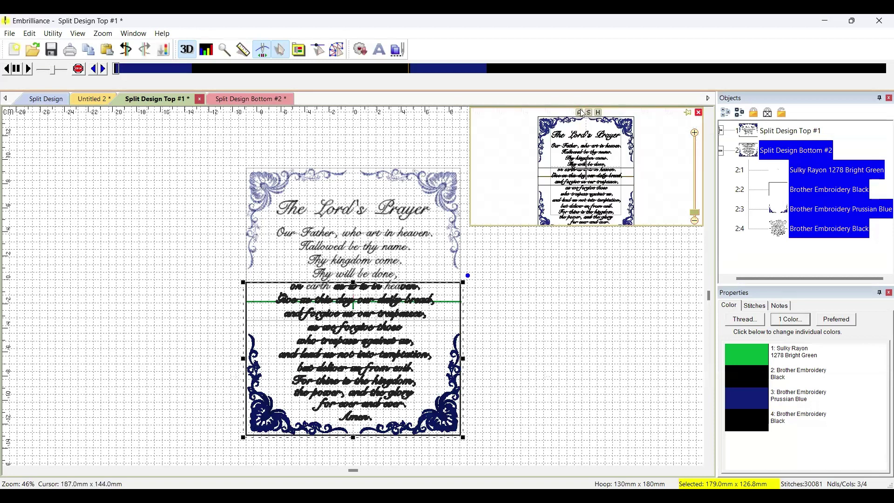
pyautogui.click(580, 113)
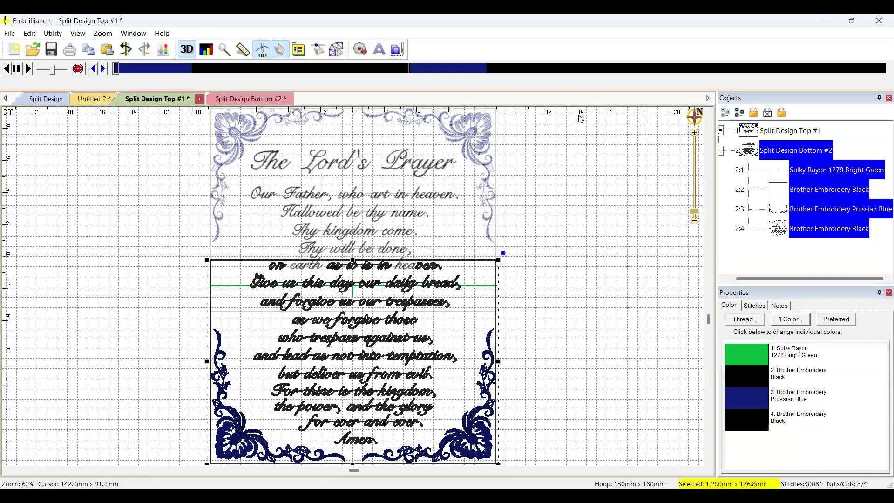
pyautogui.click(604, 197)
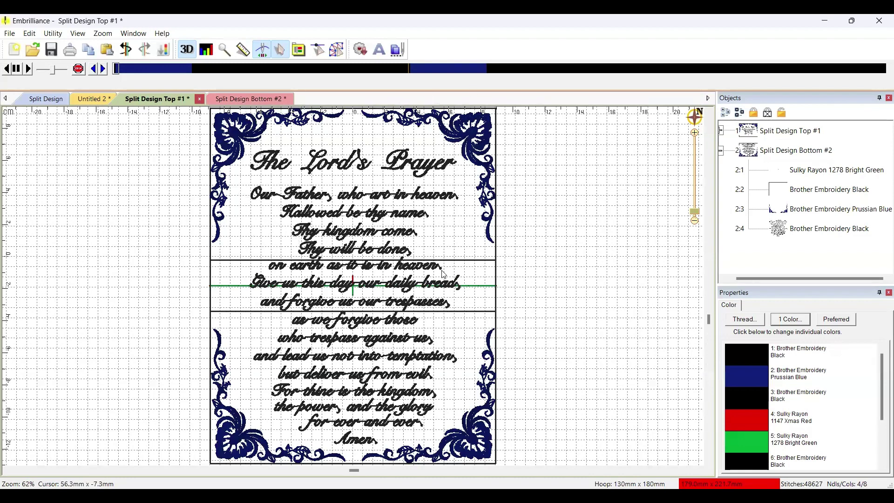
# Open the print preview of the Split Design Bottom #2 design
pyautogui.click(252, 99)
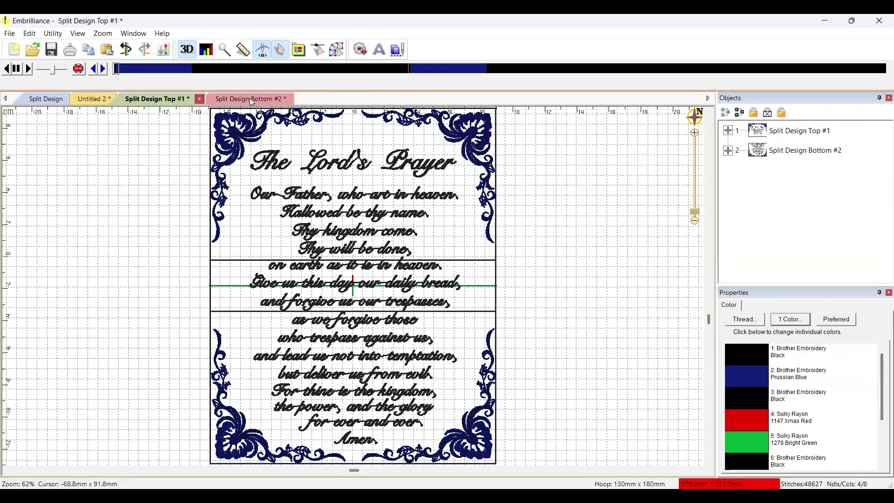
pyautogui.click(252, 100)
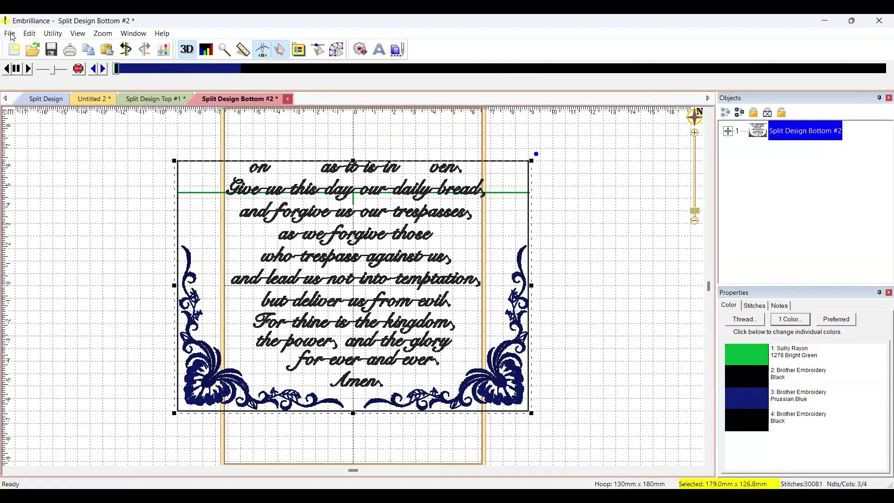
pyautogui.click(9, 34)
pyautogui.click(34, 225)
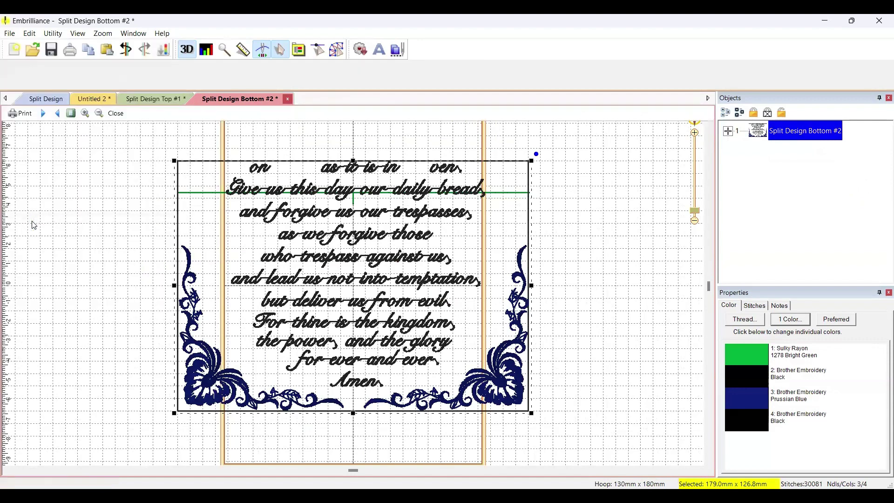